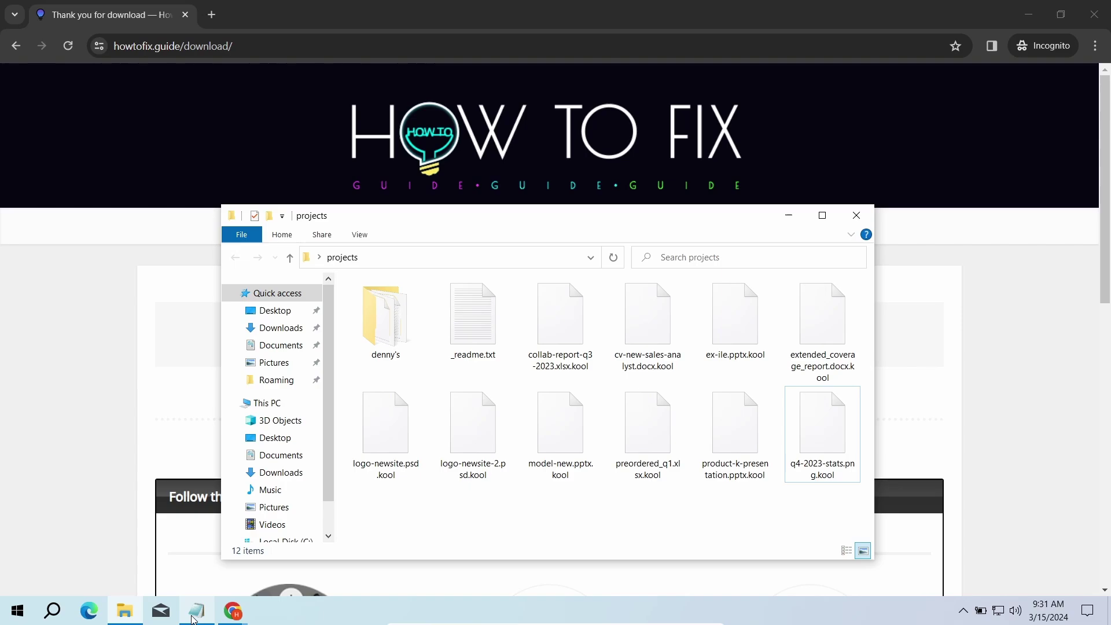
Step: Review the _readme.txt ransom note, minimize Notepad, and select the six encrypted bottom-row files
{"action": "left_click", "coordinate": [193, 618]}
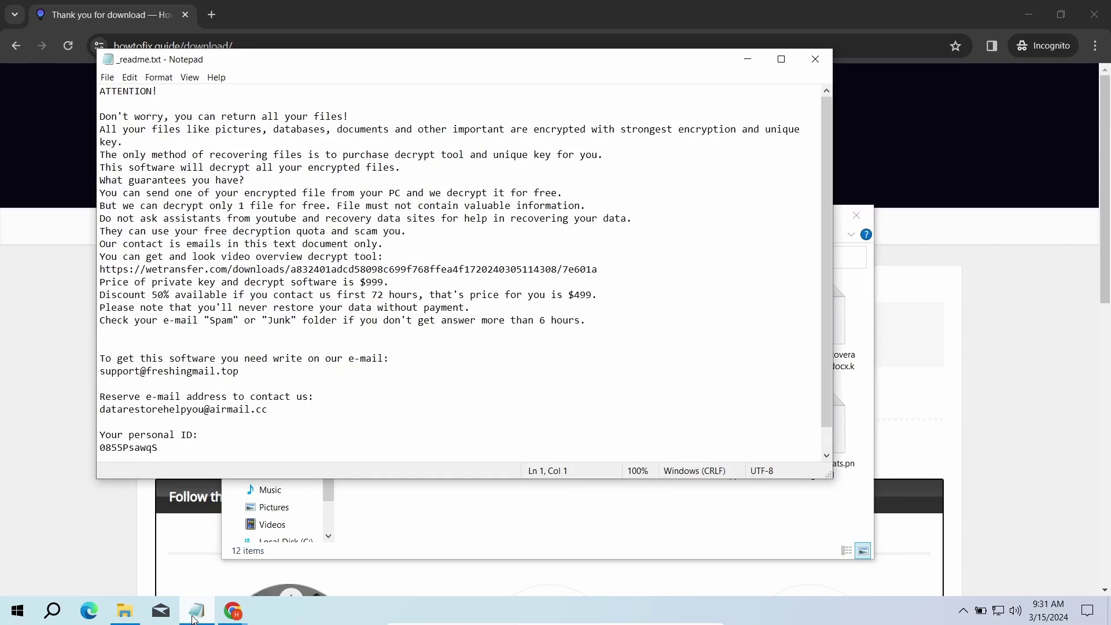
{"action": "left_click", "coordinate": [193, 619]}
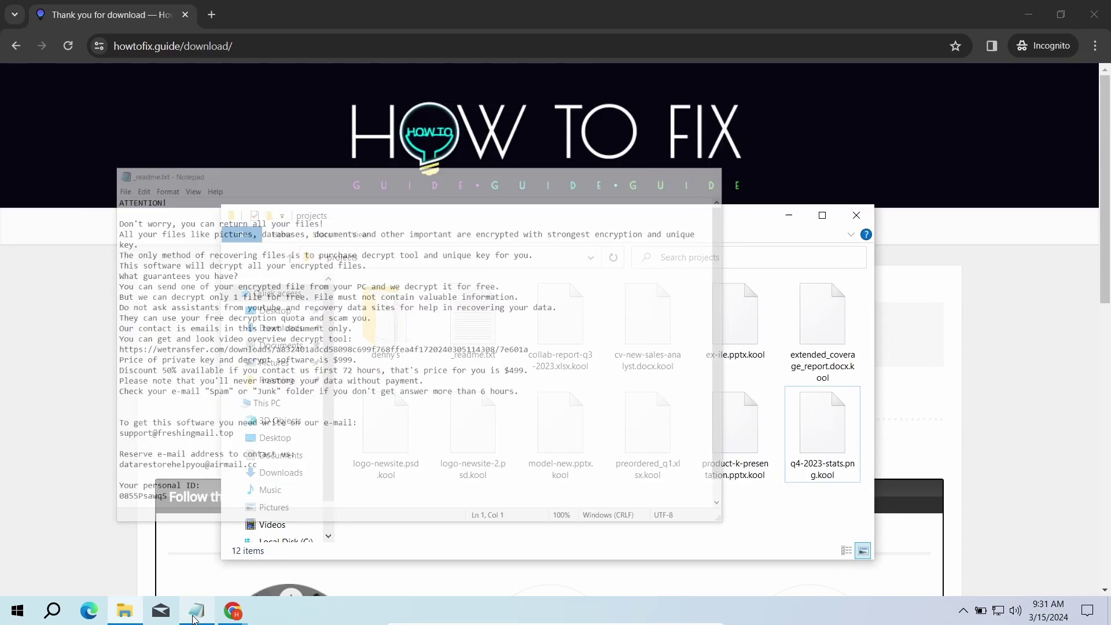
{"action": "left_click_drag", "start_coordinate": [373, 525], "coordinate": [841, 418]}
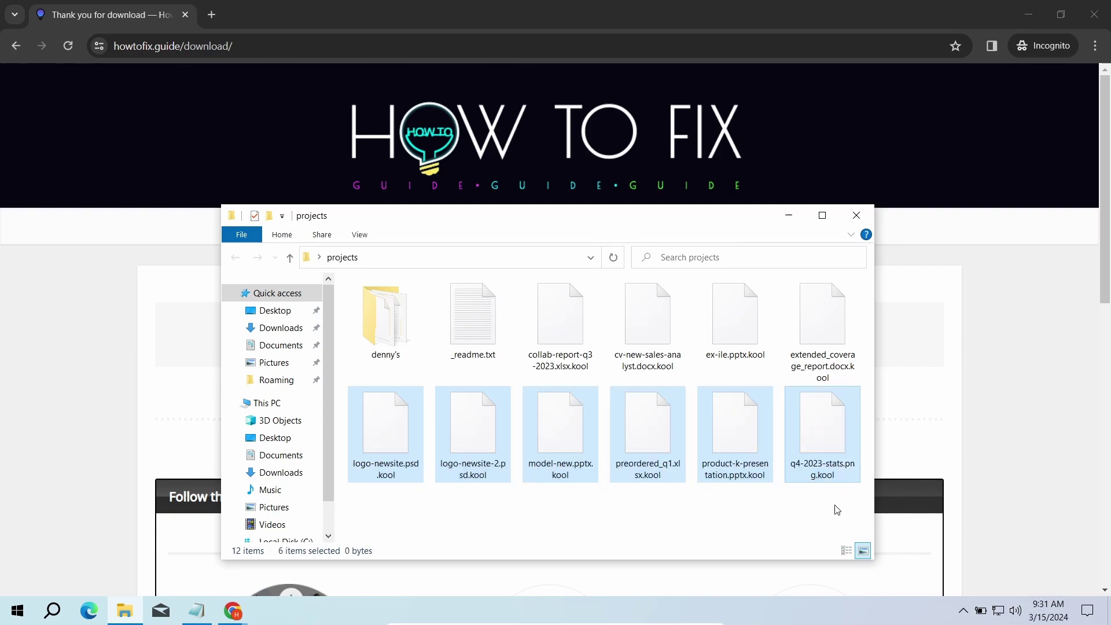
Step: Bring Chrome forward to browse the family:djvu Triage report results
{"action": "left_click", "coordinate": [925, 396]}
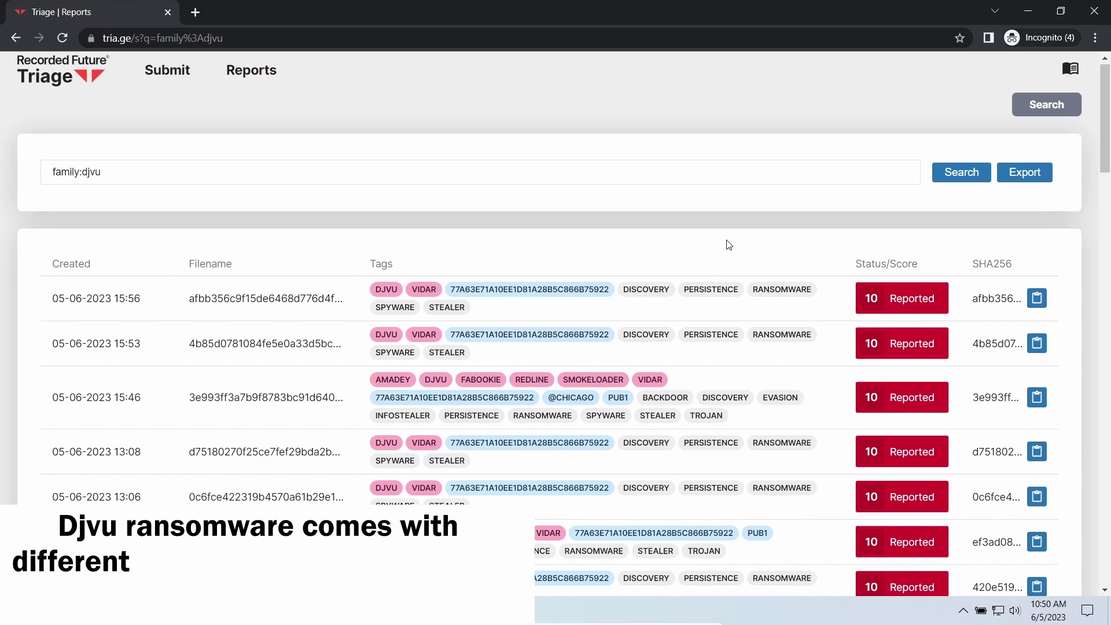
{"action": "scroll", "coordinate": [722, 248], "scroll_direction": "down", "scroll_amount": 2}
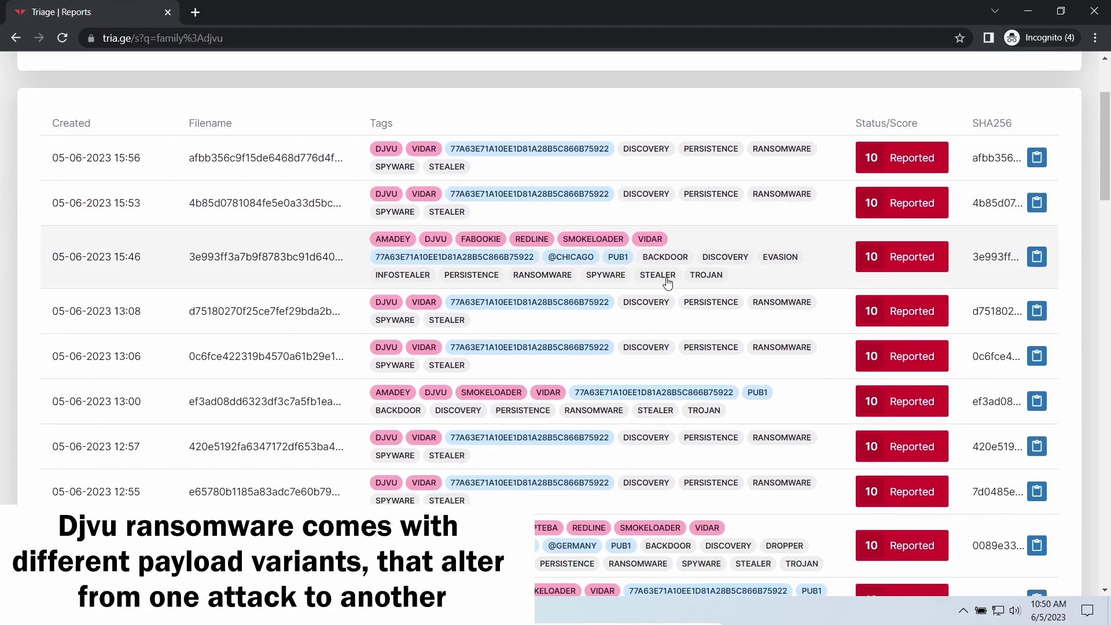
{"action": "scroll", "coordinate": [669, 293], "scroll_direction": "down", "scroll_amount": 2}
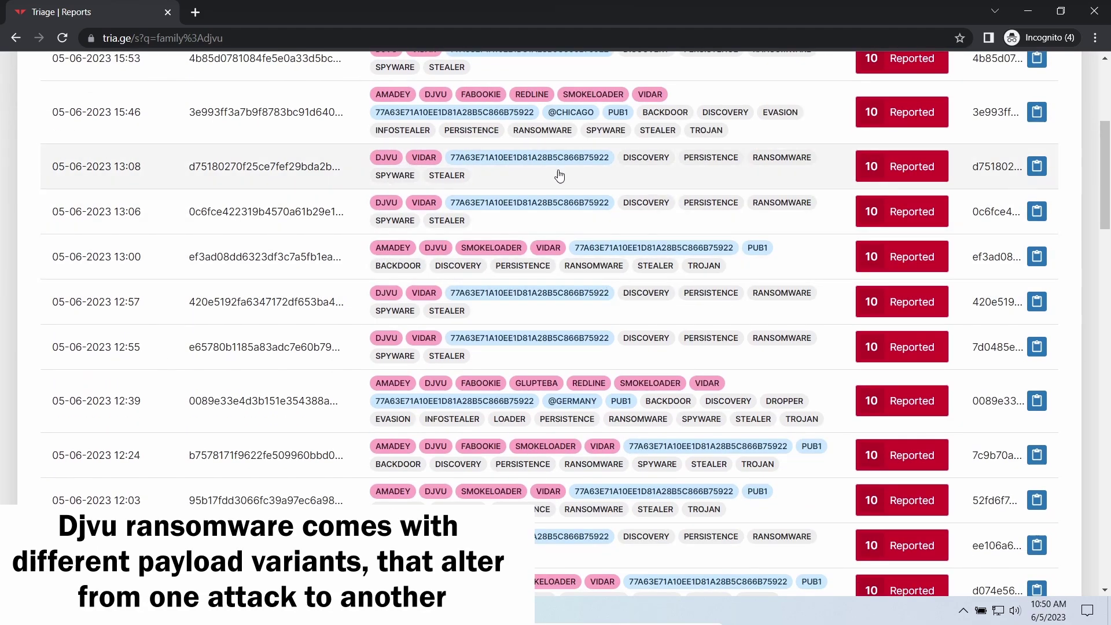
{"action": "scroll", "coordinate": [546, 259], "scroll_direction": "down", "scroll_amount": 2}
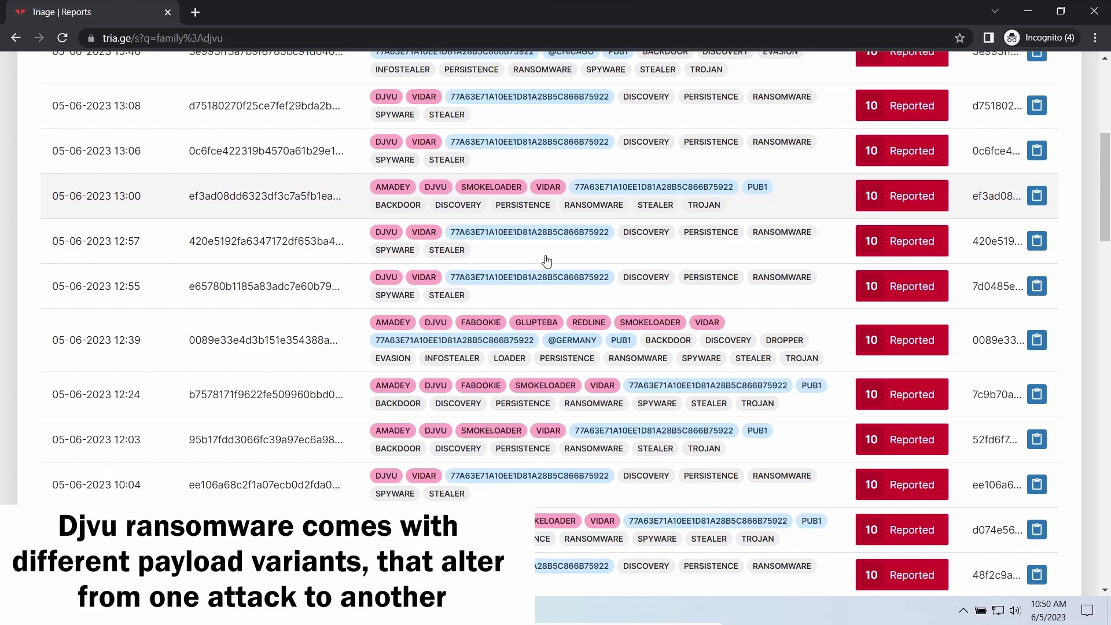
{"action": "scroll", "coordinate": [546, 259], "scroll_direction": "down", "scroll_amount": 1}
{"action": "scroll", "coordinate": [541, 256], "scroll_direction": "down", "scroll_amount": 1}
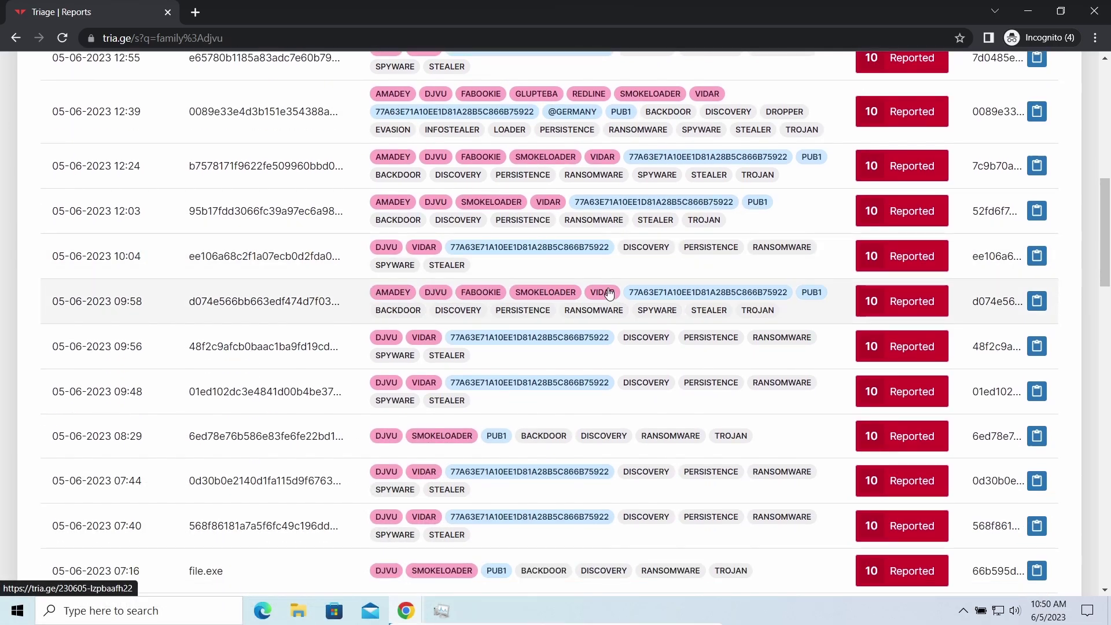
{"action": "scroll", "coordinate": [756, 360], "scroll_direction": "down", "scroll_amount": 2}
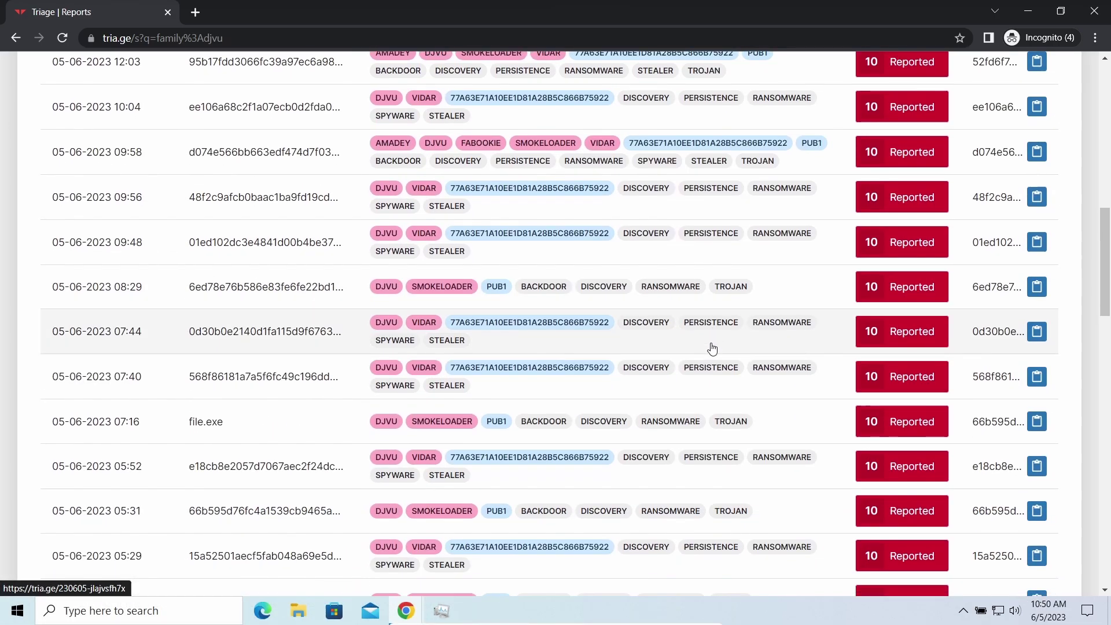
{"action": "scroll", "coordinate": [712, 349], "scroll_direction": "down", "scroll_amount": 1}
{"action": "scroll", "coordinate": [704, 350], "scroll_direction": "down", "scroll_amount": 2}
{"action": "scroll", "coordinate": [677, 352], "scroll_direction": "down", "scroll_amount": 1}
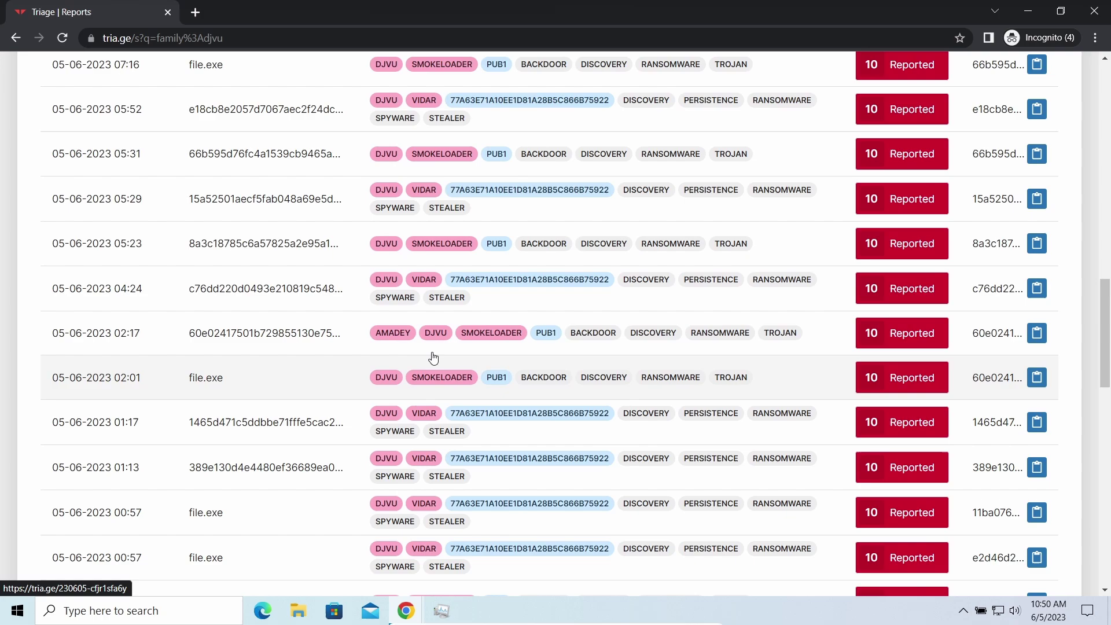
{"action": "scroll", "coordinate": [561, 344], "scroll_direction": "down", "scroll_amount": 2}
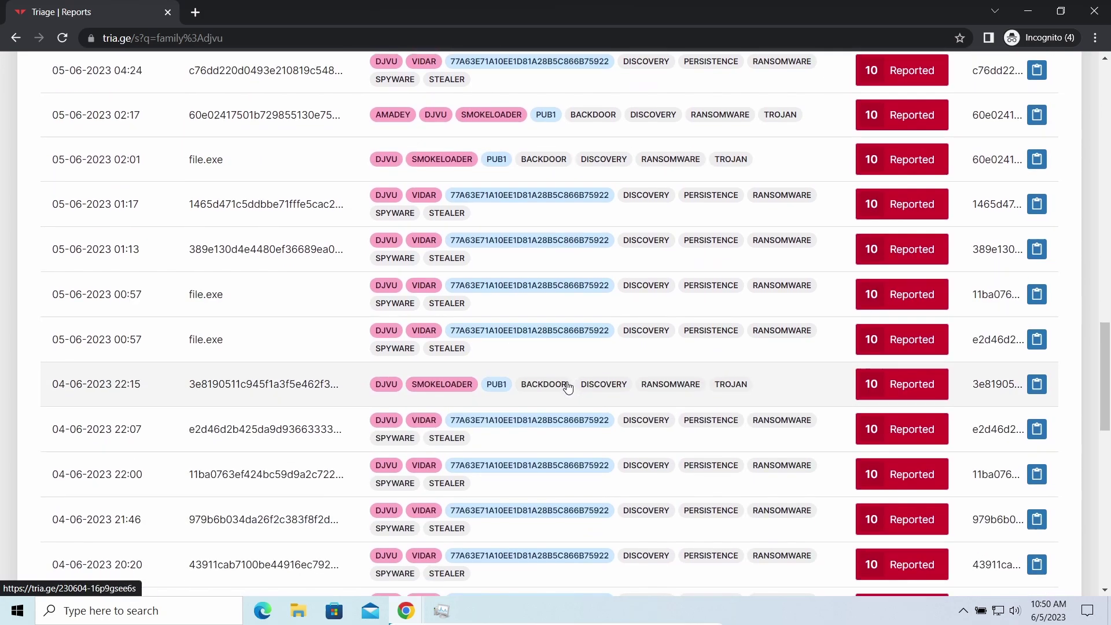
{"action": "scroll", "coordinate": [565, 385], "scroll_direction": "down", "scroll_amount": 1}
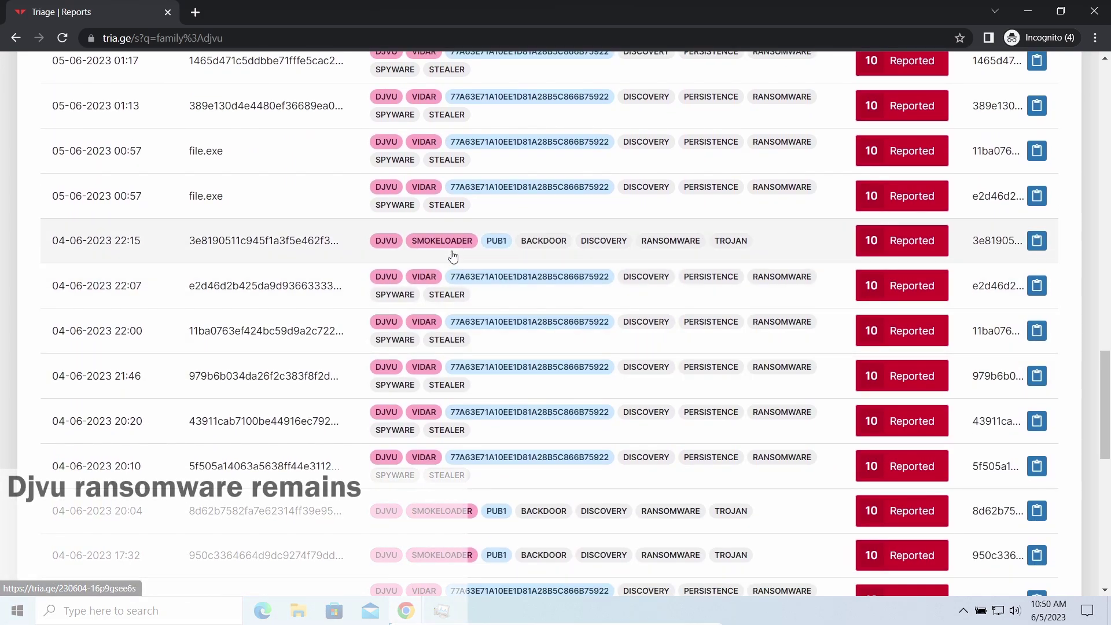
{"action": "scroll", "coordinate": [339, 228], "scroll_direction": "up", "scroll_amount": 5}
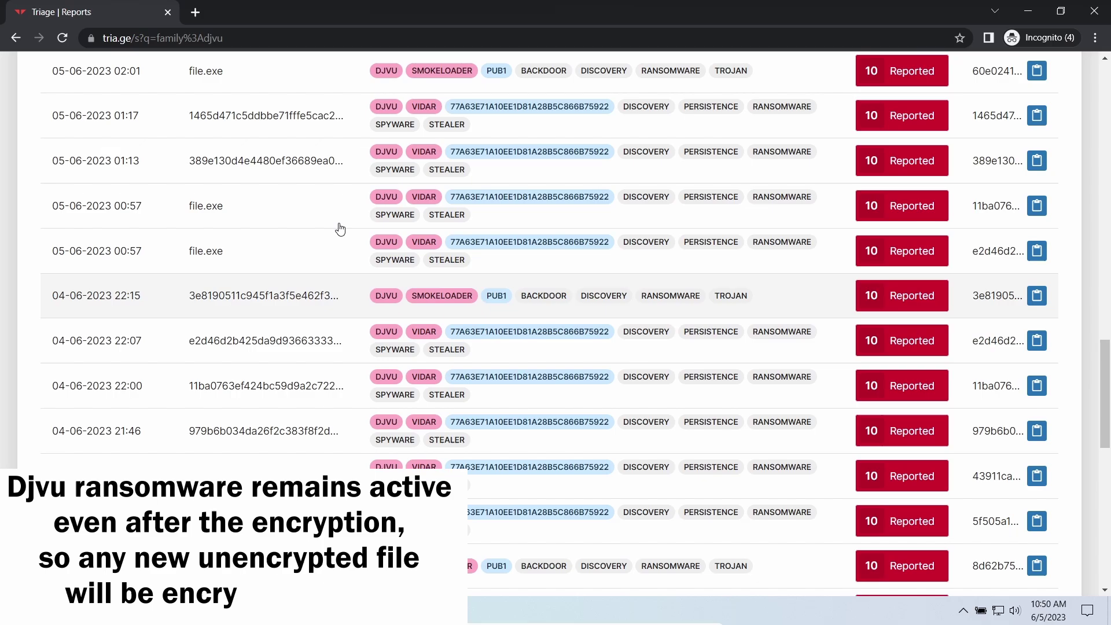
{"action": "scroll", "coordinate": [340, 229], "scroll_direction": "up", "scroll_amount": 5}
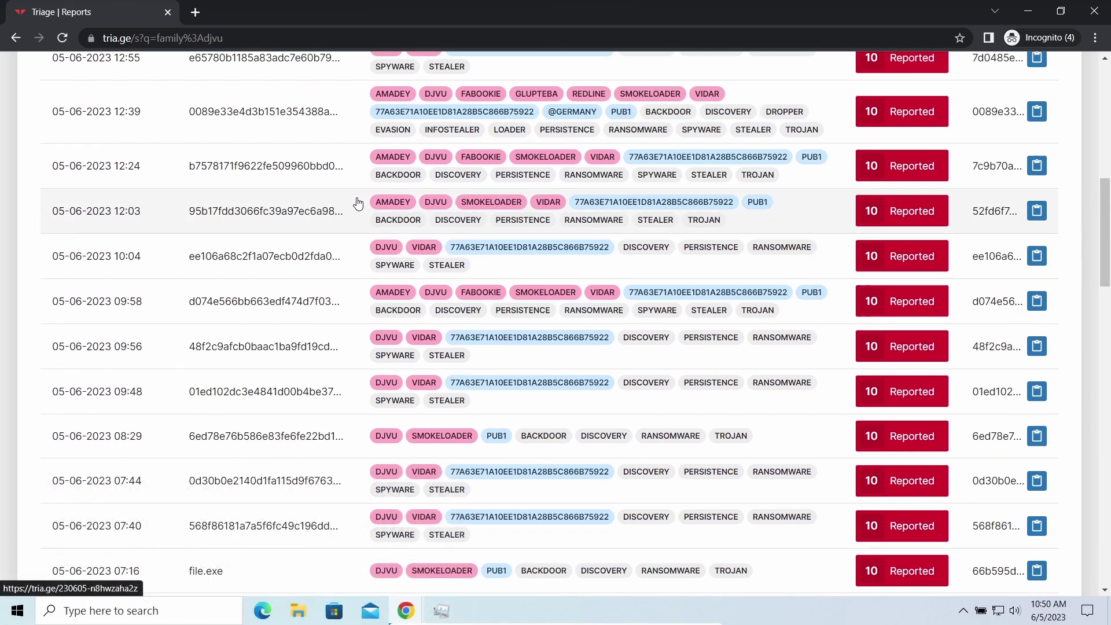
Step: Open the 12:39 djvu Triage report to see its extracted config and ransom note
{"action": "left_click", "coordinate": [356, 130]}
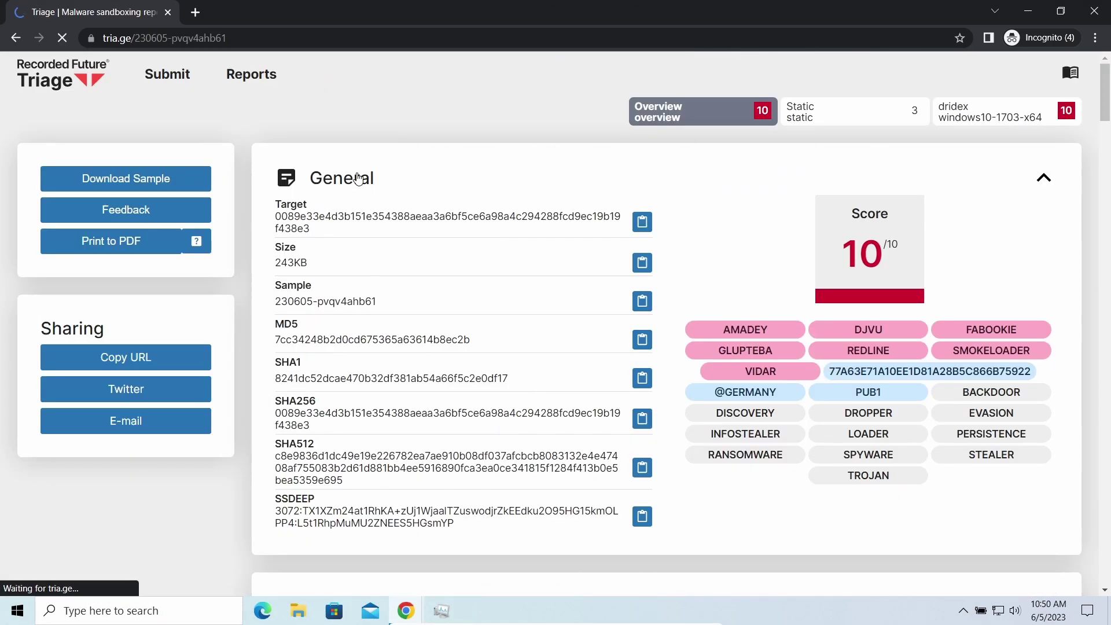
{"action": "scroll", "coordinate": [646, 185], "scroll_direction": "down", "scroll_amount": 5}
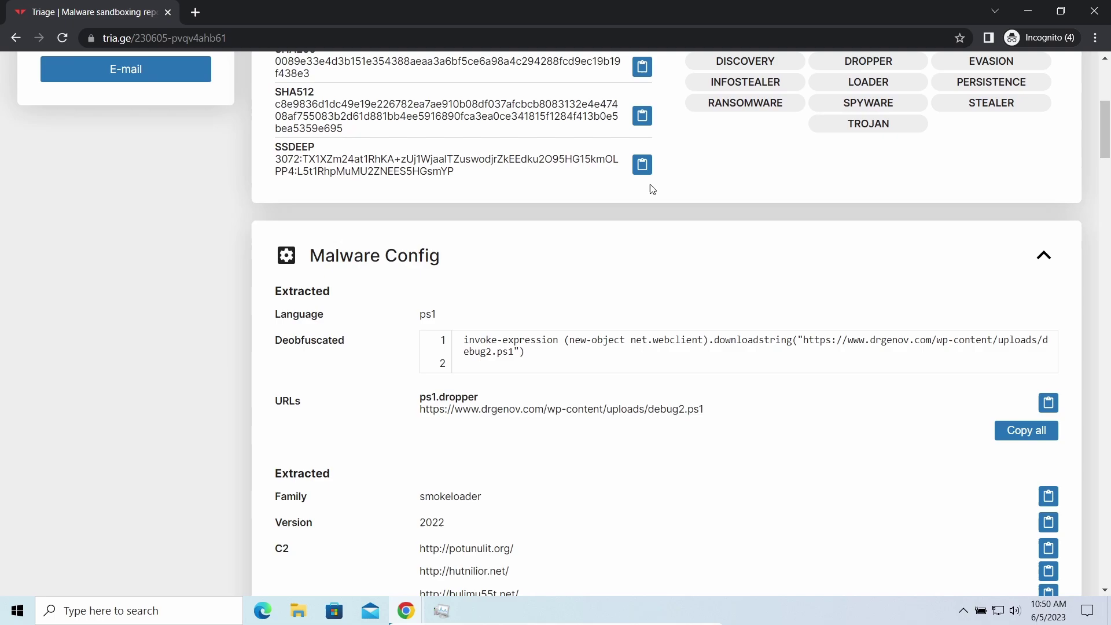
{"action": "scroll", "coordinate": [650, 188], "scroll_direction": "down", "scroll_amount": 1}
{"action": "scroll", "coordinate": [613, 194], "scroll_direction": "down", "scroll_amount": 4}
{"action": "scroll", "coordinate": [608, 196], "scroll_direction": "down", "scroll_amount": 2}
{"action": "scroll", "coordinate": [608, 196], "scroll_direction": "down", "scroll_amount": 3}
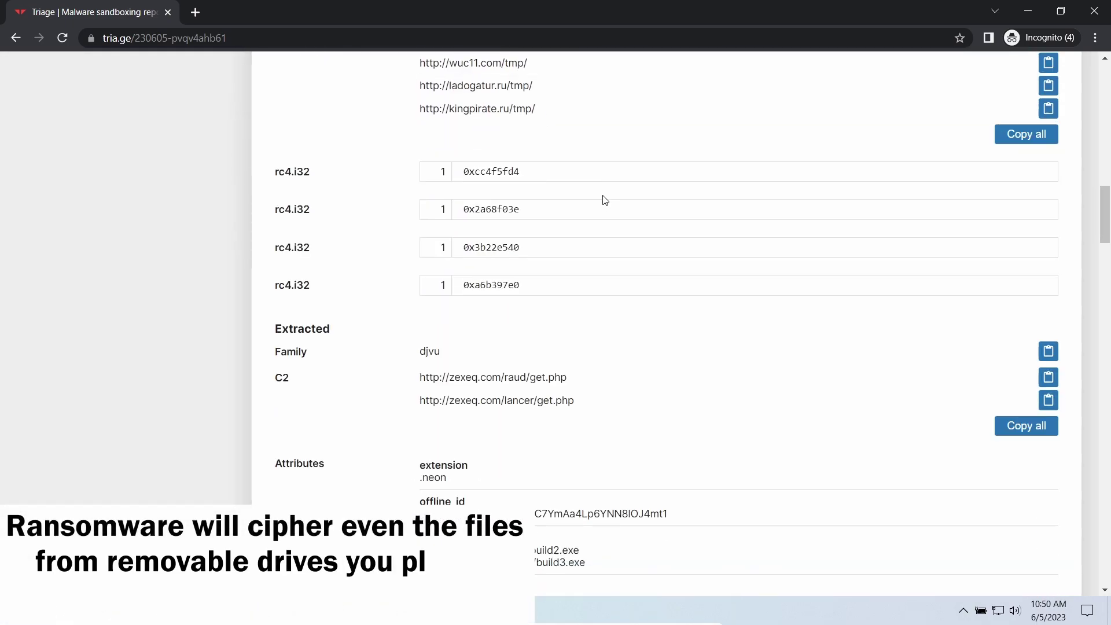
{"action": "scroll", "coordinate": [603, 199], "scroll_direction": "down", "scroll_amount": 2}
{"action": "left_click_drag", "start_coordinate": [401, 213], "coordinate": [452, 210]}
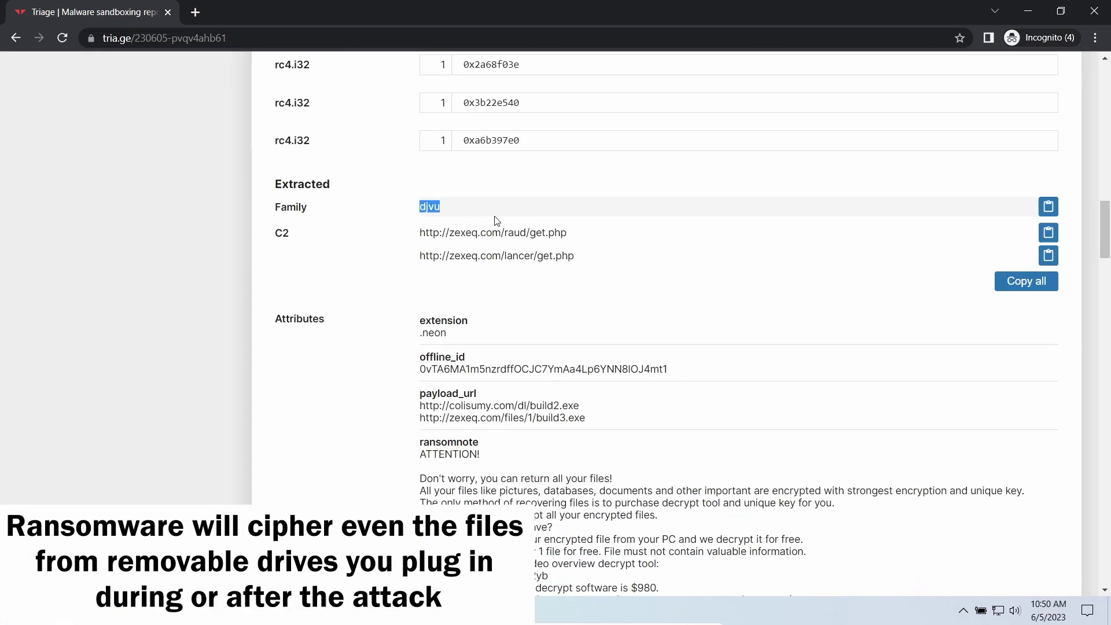
{"action": "scroll", "coordinate": [509, 269], "scroll_direction": "down", "scroll_amount": 1}
{"action": "scroll", "coordinate": [478, 261], "scroll_direction": "down", "scroll_amount": 3}
{"action": "scroll", "coordinate": [423, 257], "scroll_direction": "down", "scroll_amount": 2}
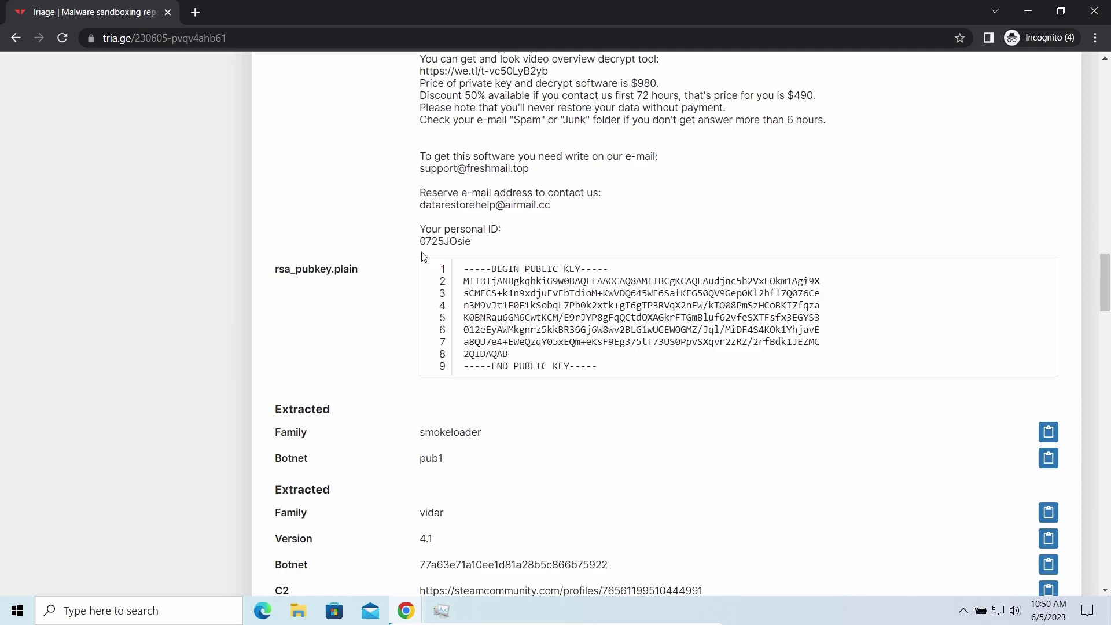
{"action": "scroll", "coordinate": [423, 258], "scroll_direction": "down", "scroll_amount": 2}
{"action": "scroll", "coordinate": [418, 257], "scroll_direction": "down", "scroll_amount": 1}
{"action": "scroll", "coordinate": [409, 252], "scroll_direction": "up", "scroll_amount": 1}
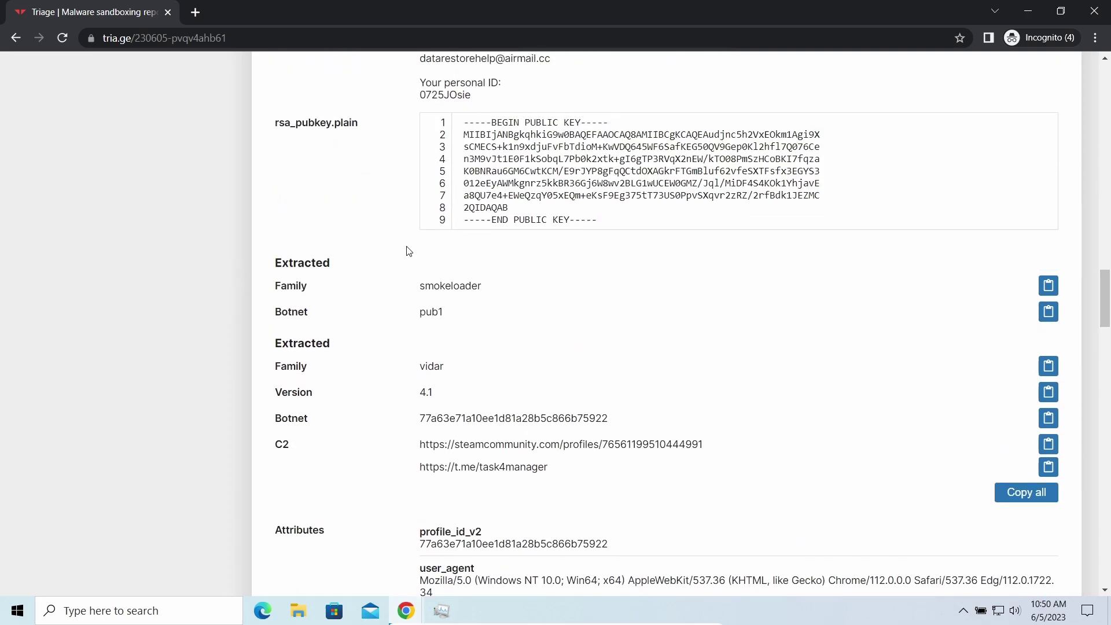
{"action": "scroll", "coordinate": [406, 251], "scroll_direction": "up", "scroll_amount": 1}
{"action": "scroll", "coordinate": [403, 250], "scroll_direction": "up", "scroll_amount": 2}
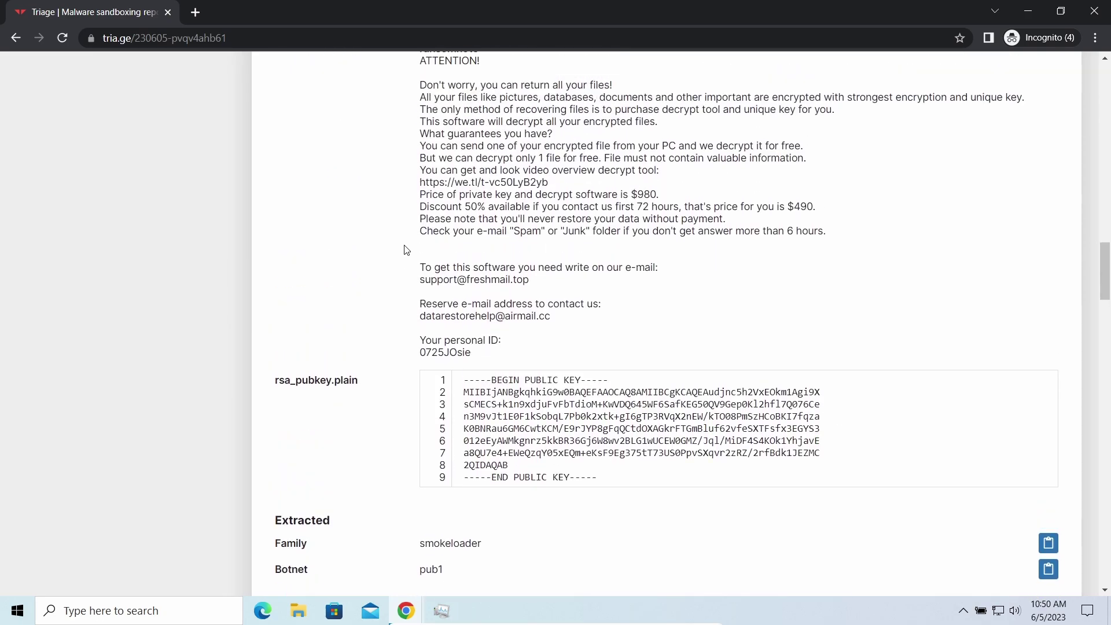
{"action": "scroll", "coordinate": [404, 250], "scroll_direction": "up", "scroll_amount": 2}
{"action": "scroll", "coordinate": [404, 250], "scroll_direction": "up", "scroll_amount": 1}
{"action": "scroll", "coordinate": [405, 251], "scroll_direction": "up", "scroll_amount": 1}
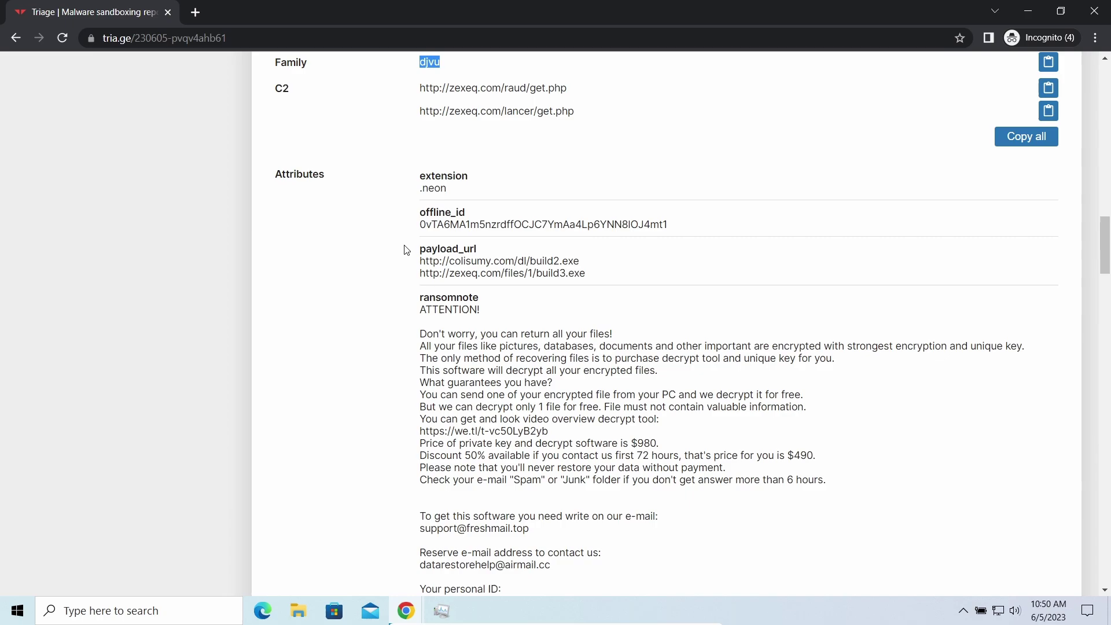
{"action": "scroll", "coordinate": [405, 249], "scroll_direction": "up", "scroll_amount": 1}
Step: Highlight the djvu C2 addresses, then the Amadey article's whole Malware Delivery paragraph
{"action": "left_click_drag", "start_coordinate": [404, 177], "coordinate": [603, 185]}
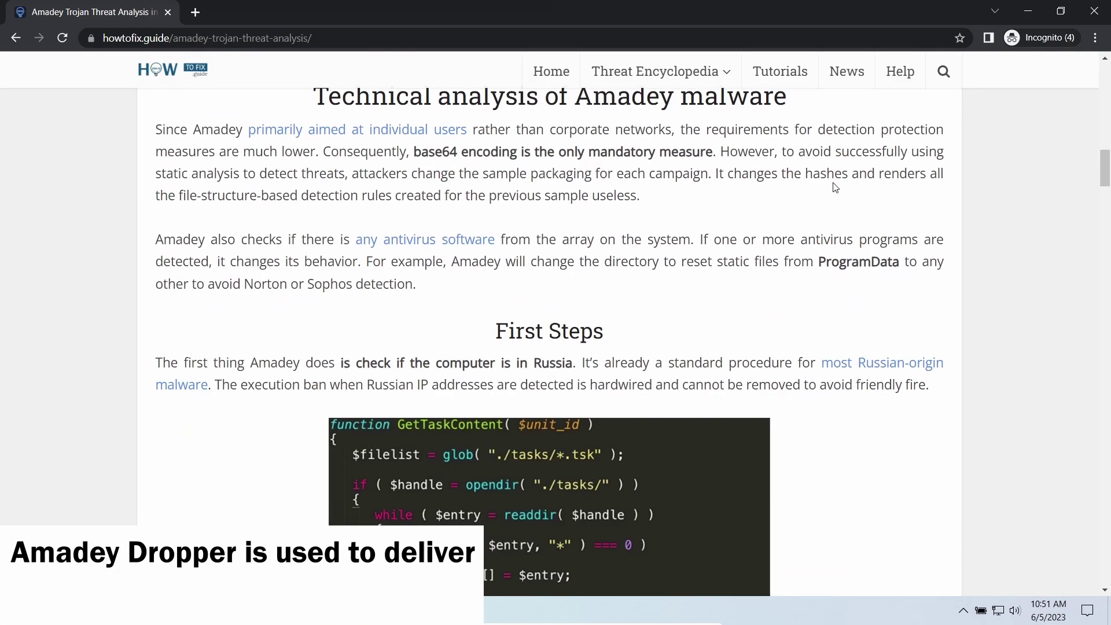
{"action": "scroll", "coordinate": [535, 356], "scroll_direction": "down", "scroll_amount": 2}
{"action": "left_click_drag", "start_coordinate": [341, 218], "coordinate": [557, 217]}
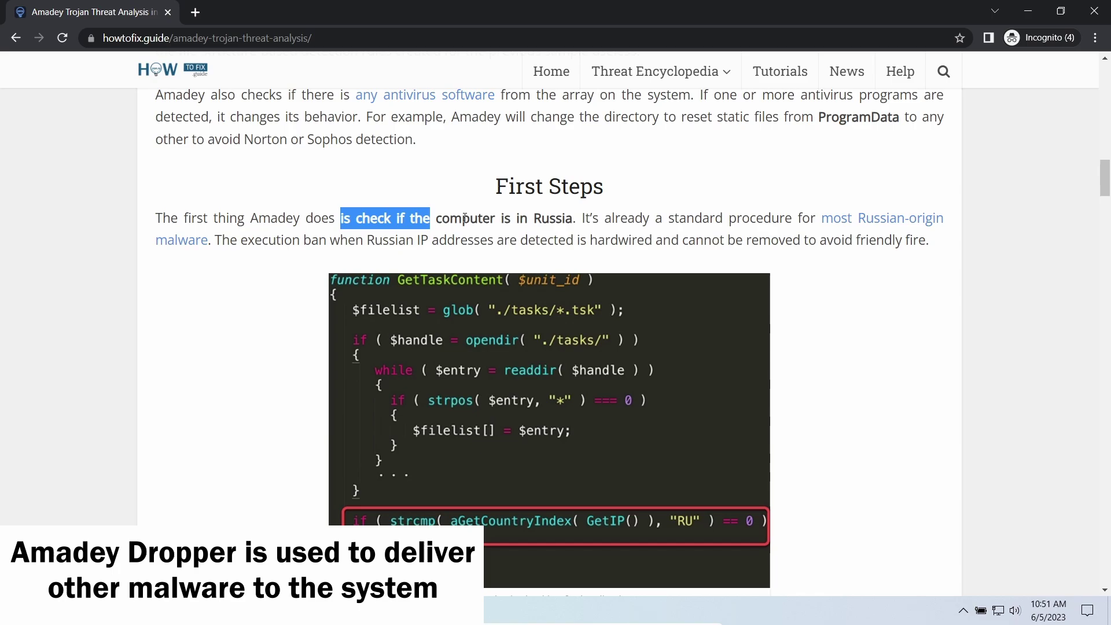
{"action": "left_click", "coordinate": [555, 235]}
{"action": "scroll", "coordinate": [286, 263], "scroll_direction": "down", "scroll_amount": 5}
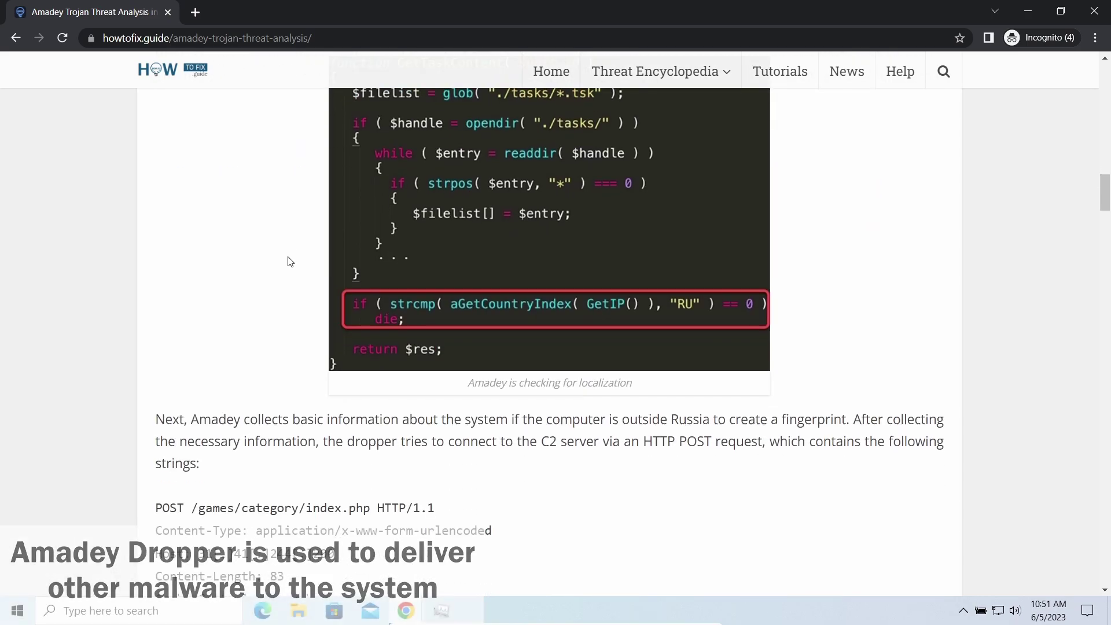
{"action": "scroll", "coordinate": [286, 263], "scroll_direction": "down", "scroll_amount": 1}
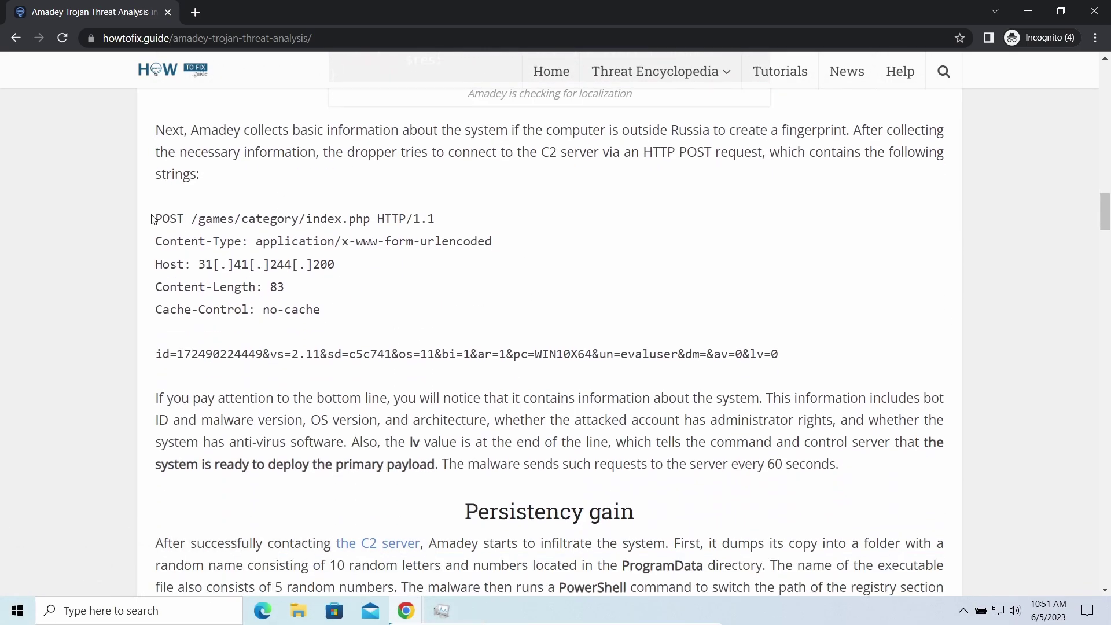
{"action": "mouse_move", "coordinate": [153, 218]}
{"action": "left_mouse_down"}
{"action": "mouse_move", "coordinate": [410, 292]}
{"action": "mouse_move", "coordinate": [448, 320]}
{"action": "left_mouse_up"}
{"action": "left_click", "coordinate": [351, 378]}
{"action": "scroll", "coordinate": [351, 380], "scroll_direction": "down", "scroll_amount": 1}
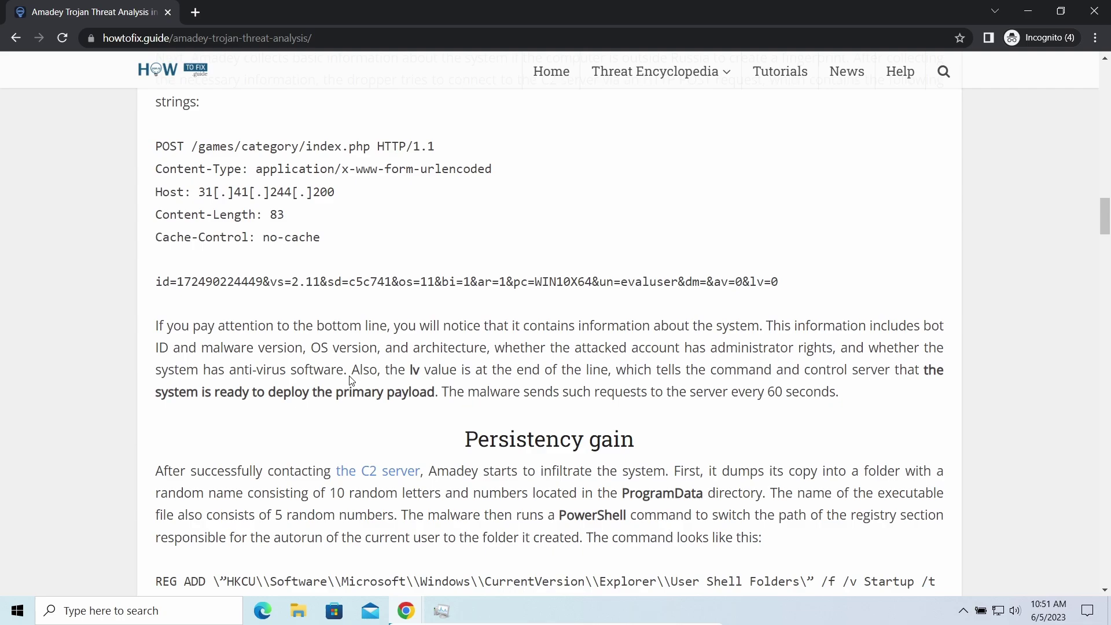
{"action": "scroll", "coordinate": [351, 380], "scroll_direction": "down", "scroll_amount": 1}
{"action": "scroll", "coordinate": [284, 337], "scroll_direction": "down", "scroll_amount": 5}
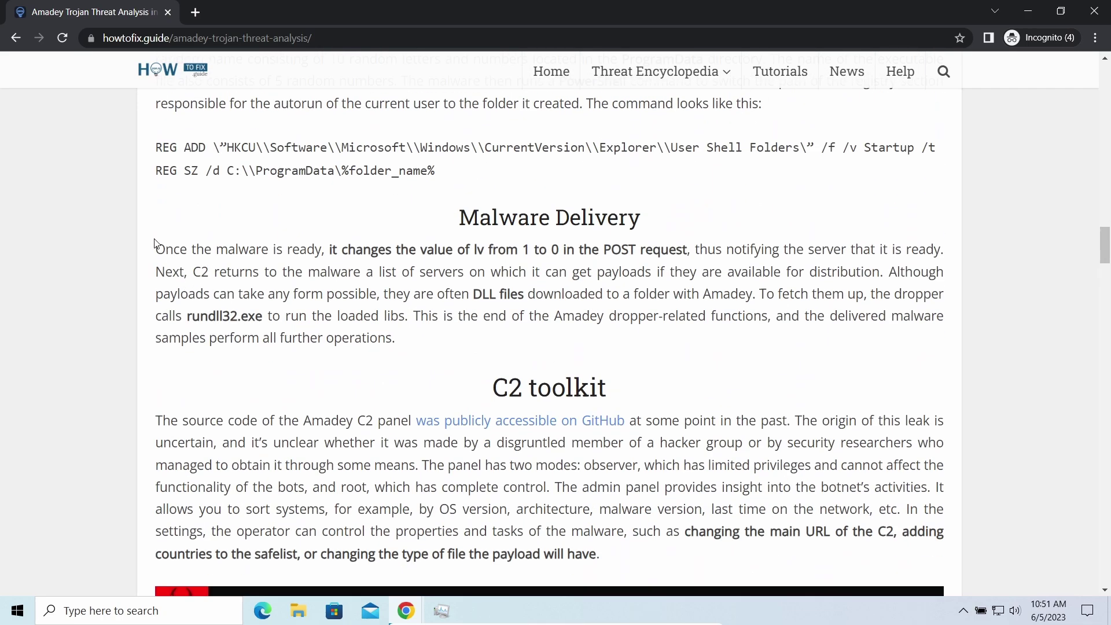
{"action": "left_click_drag", "start_coordinate": [317, 251], "coordinate": [647, 339]}
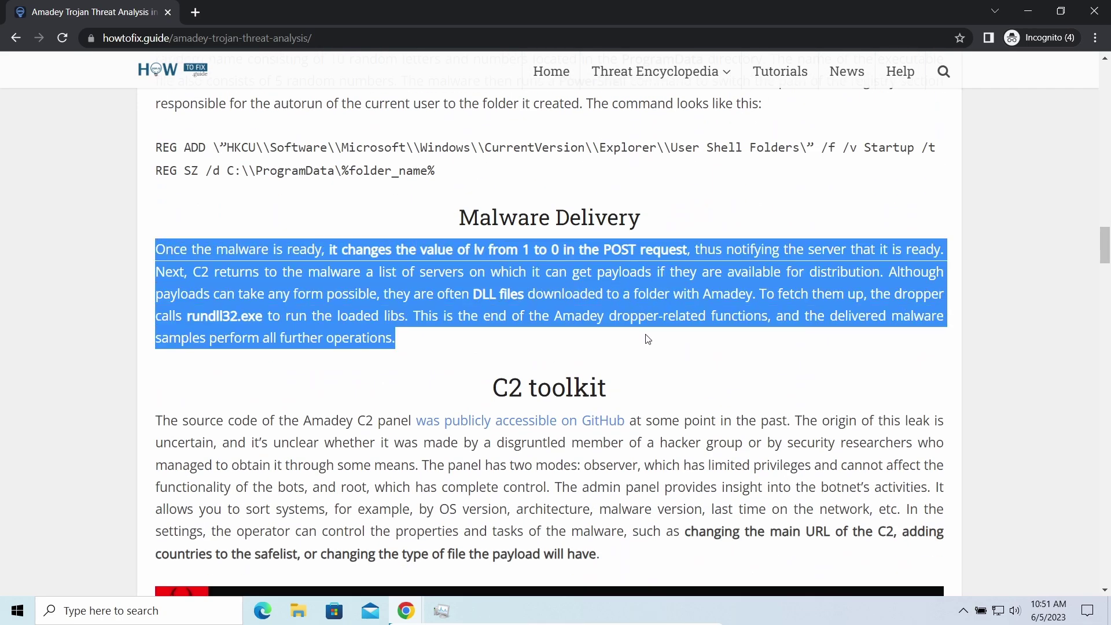
Step: Highlight, then clear, the first three C2 server addresses in the Smokeloader report
{"action": "left_click", "coordinate": [442, 443]}
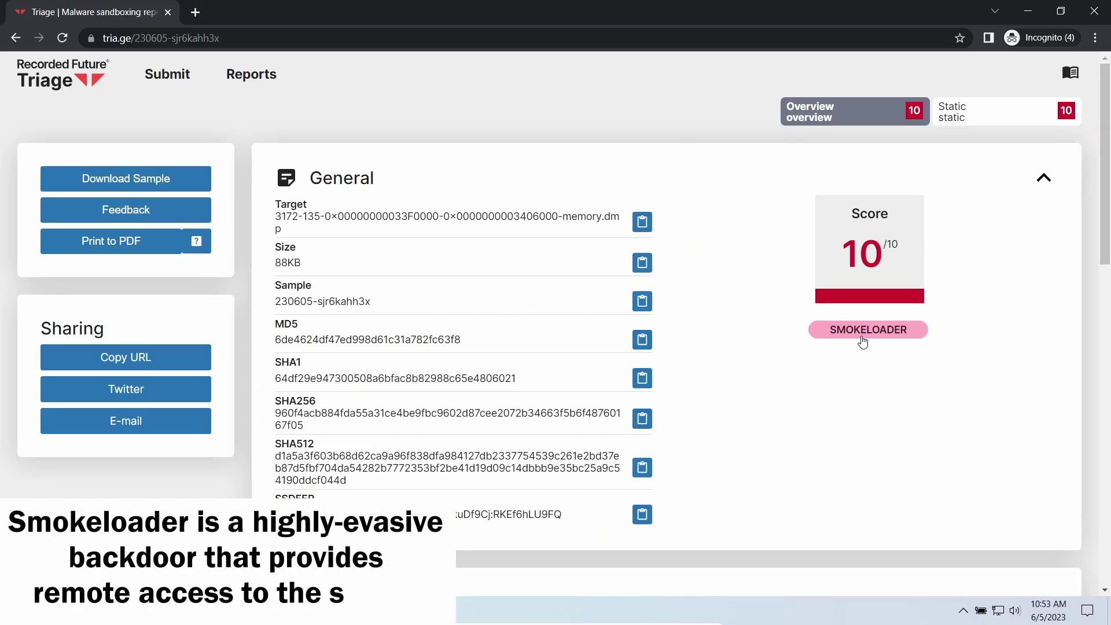
{"action": "scroll", "coordinate": [743, 368], "scroll_direction": "down", "scroll_amount": 1}
{"action": "scroll", "coordinate": [742, 367], "scroll_direction": "down", "scroll_amount": 3}
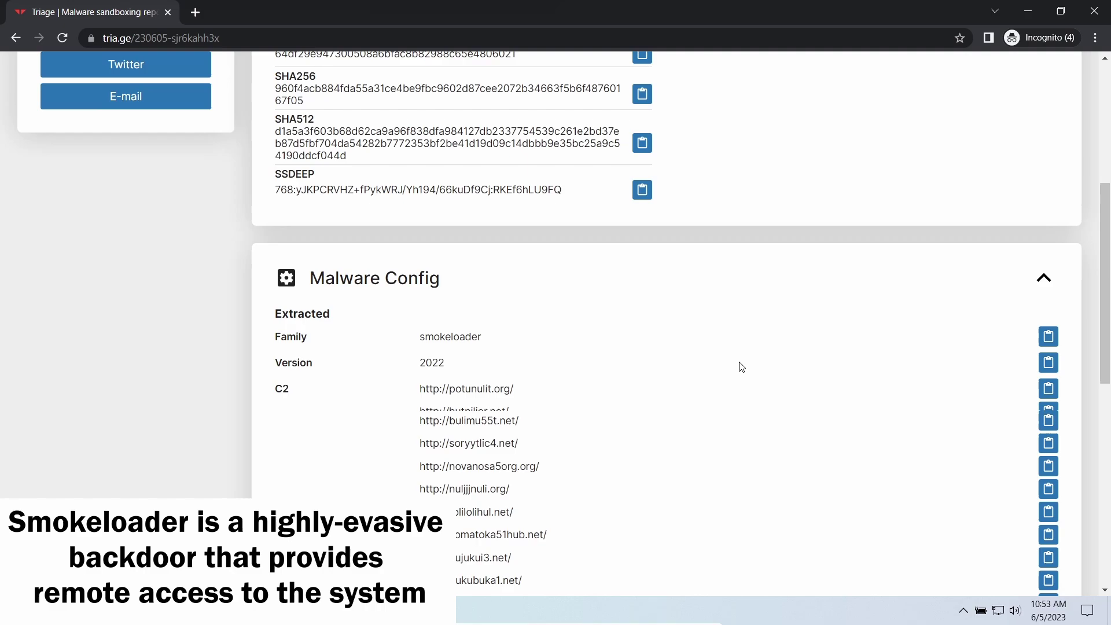
{"action": "left_click_drag", "start_coordinate": [416, 347], "coordinate": [548, 396]}
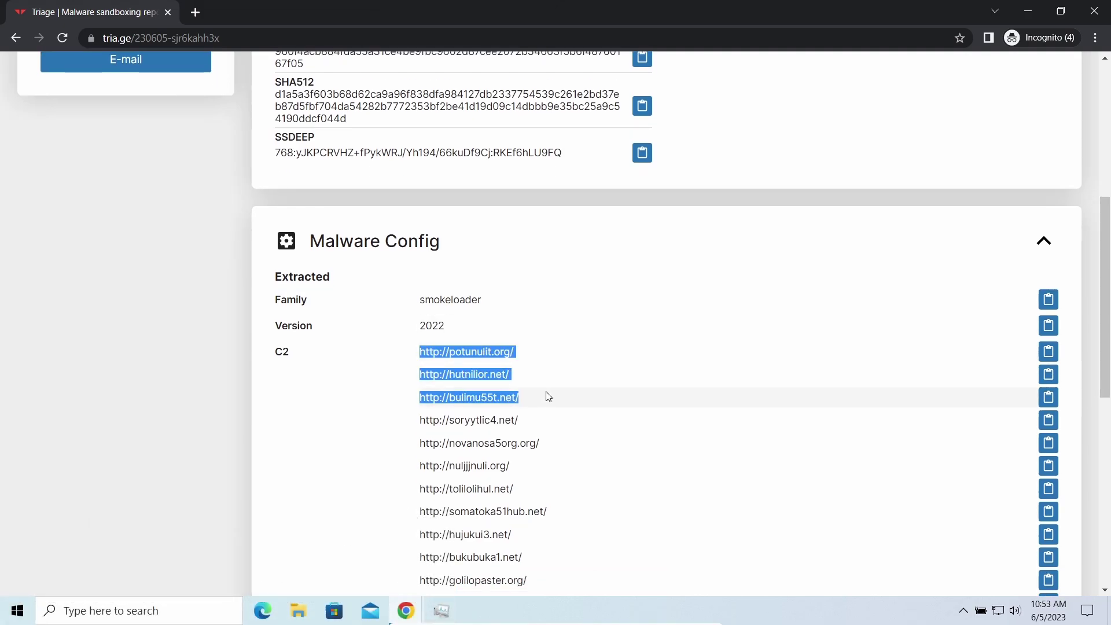
{"action": "left_click", "coordinate": [685, 274]}
{"action": "scroll", "coordinate": [658, 377], "scroll_direction": "down", "scroll_amount": 1}
{"action": "scroll", "coordinate": [657, 377], "scroll_direction": "down", "scroll_amount": 2}
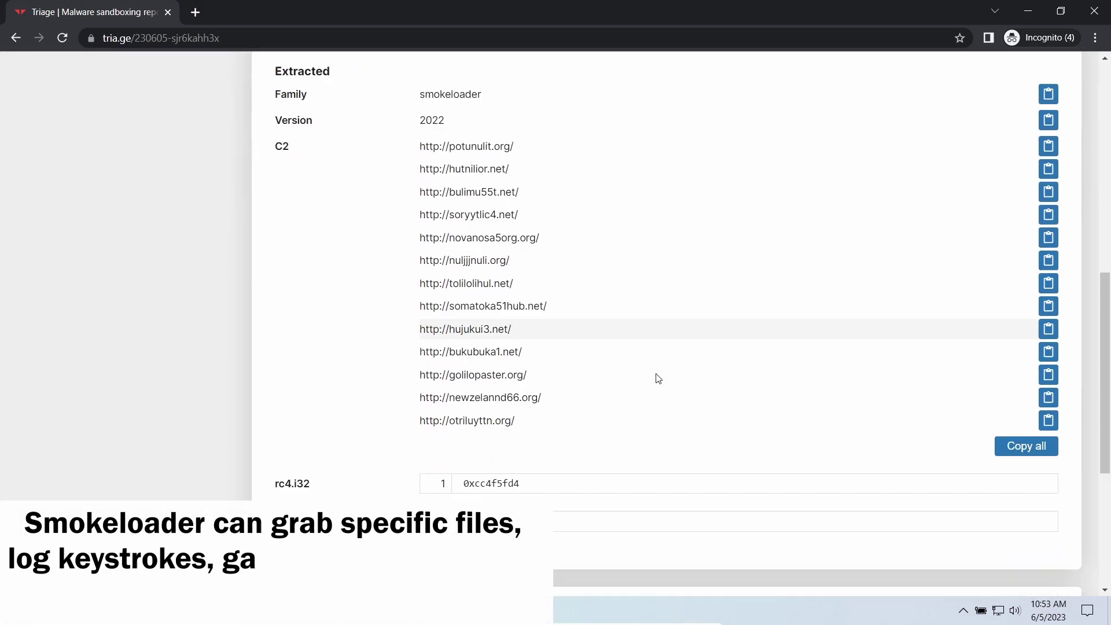
{"action": "scroll", "coordinate": [658, 377], "scroll_direction": "down", "scroll_amount": 1}
{"action": "scroll", "coordinate": [647, 377], "scroll_direction": "down", "scroll_amount": 1}
{"action": "scroll", "coordinate": [648, 378], "scroll_direction": "down", "scroll_amount": 1}
{"action": "scroll", "coordinate": [646, 377], "scroll_direction": "down", "scroll_amount": 1}
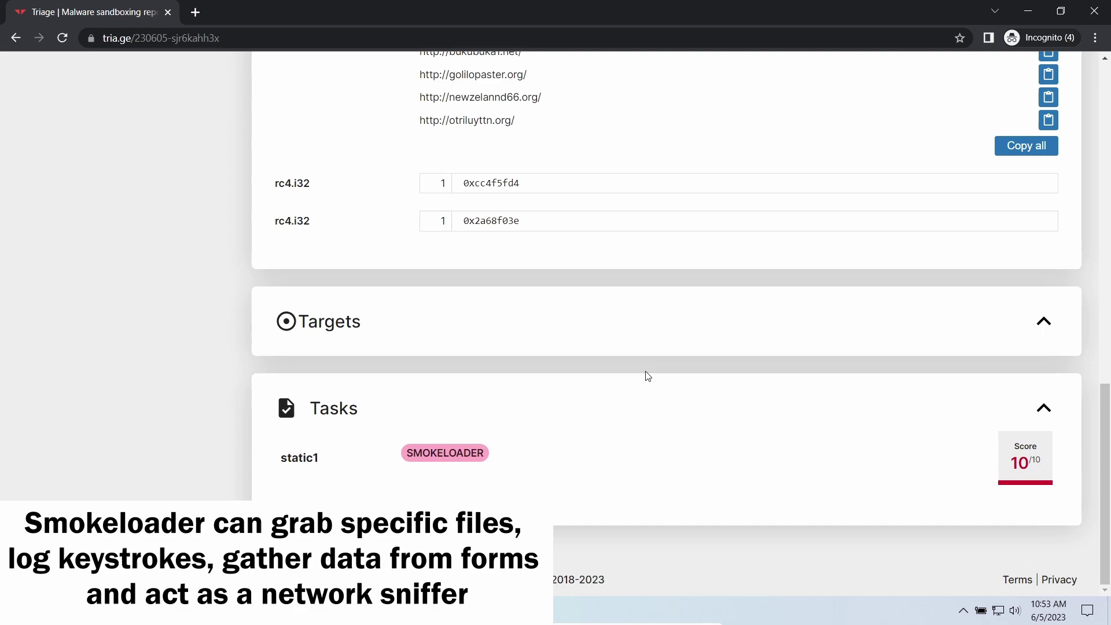
{"action": "scroll", "coordinate": [645, 375], "scroll_direction": "up", "scroll_amount": 1}
{"action": "scroll", "coordinate": [646, 376], "scroll_direction": "up", "scroll_amount": 2}
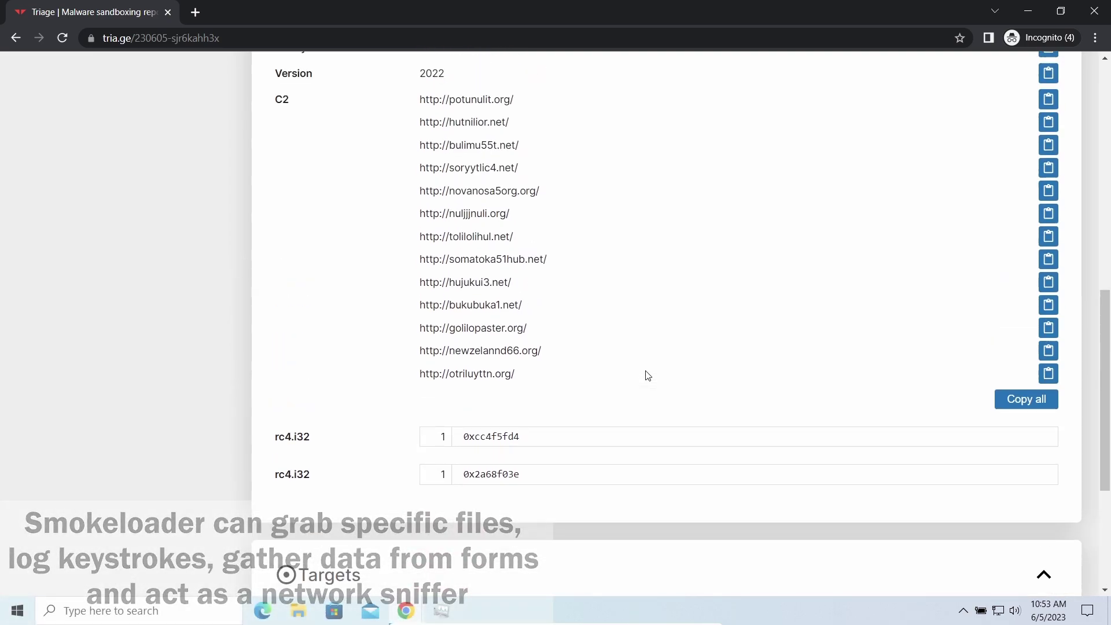
{"action": "scroll", "coordinate": [645, 375], "scroll_direction": "up", "scroll_amount": 1}
{"action": "scroll", "coordinate": [644, 376], "scroll_direction": "up", "scroll_amount": 3}
{"action": "scroll", "coordinate": [644, 375], "scroll_direction": "up", "scroll_amount": 2}
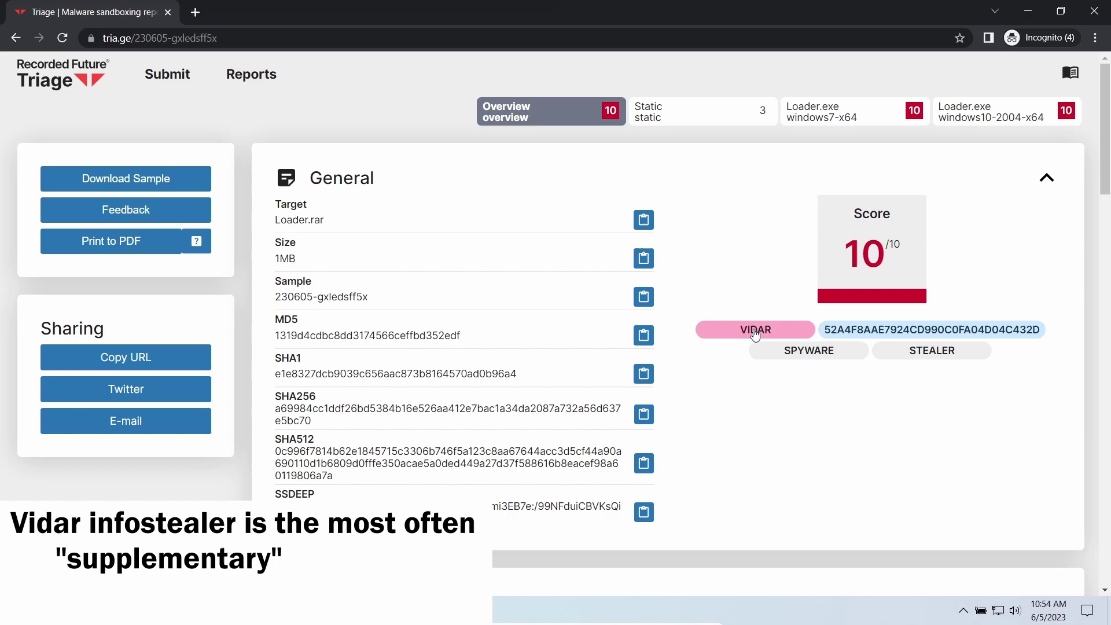
{"action": "scroll", "coordinate": [704, 408], "scroll_direction": "down", "scroll_amount": 3}
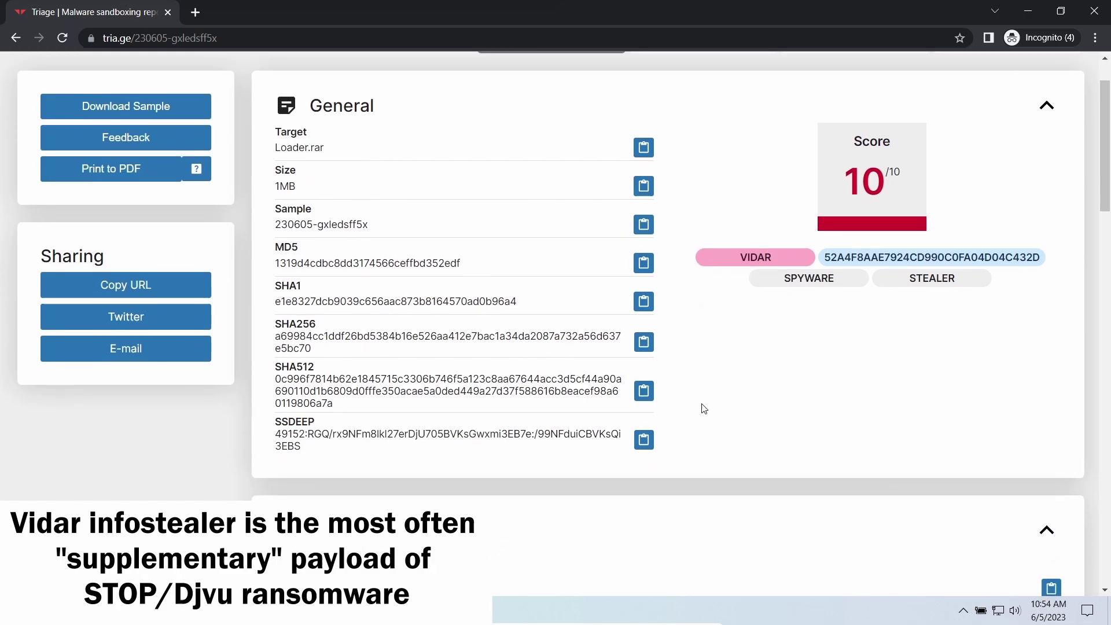
{"action": "scroll", "coordinate": [694, 404], "scroll_direction": "down", "scroll_amount": 1}
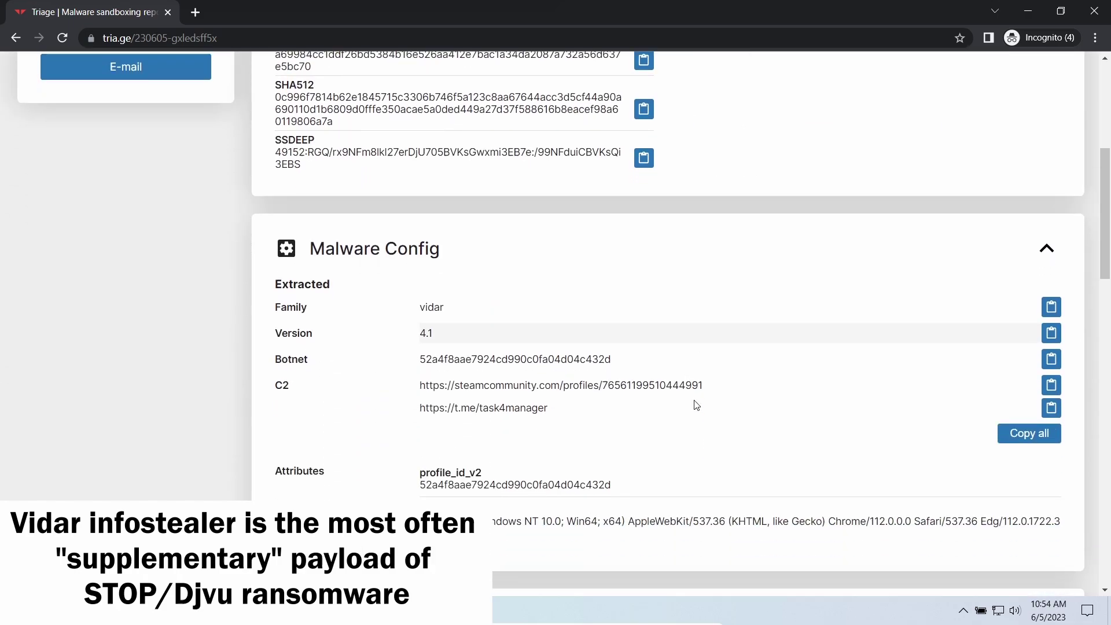
{"action": "scroll", "coordinate": [695, 404], "scroll_direction": "down", "scroll_amount": 1}
Step: Highlight, then clear, the two Vidar C2 addresses in the Loader.rar report
{"action": "left_click_drag", "start_coordinate": [413, 307], "coordinate": [583, 331]}
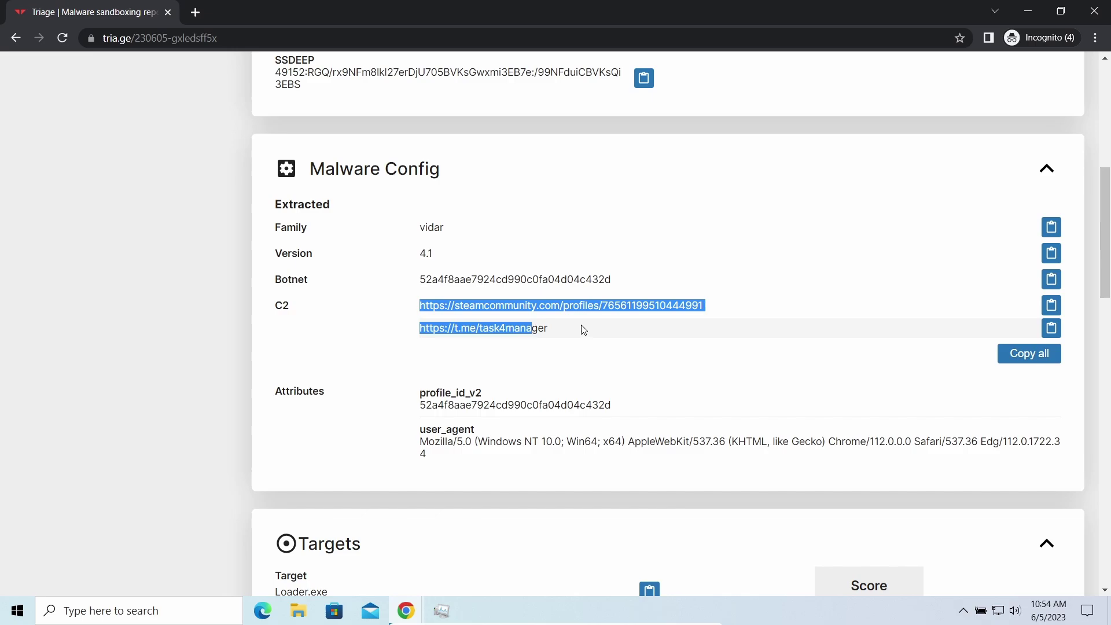
{"action": "left_click", "coordinate": [606, 357]}
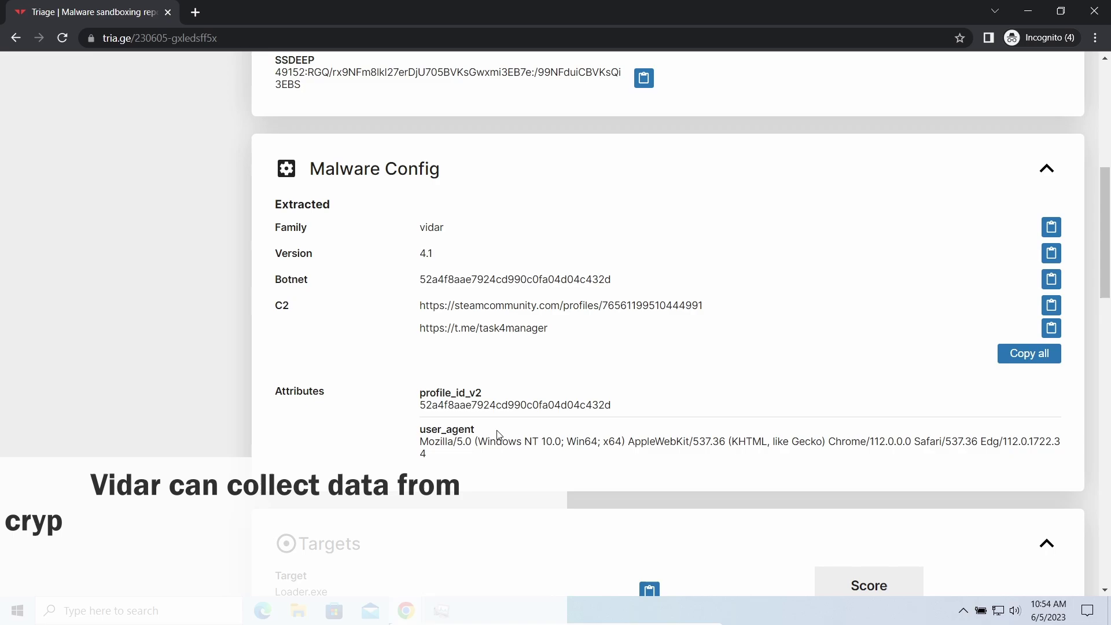
{"action": "scroll", "coordinate": [606, 425], "scroll_direction": "down", "scroll_amount": 1}
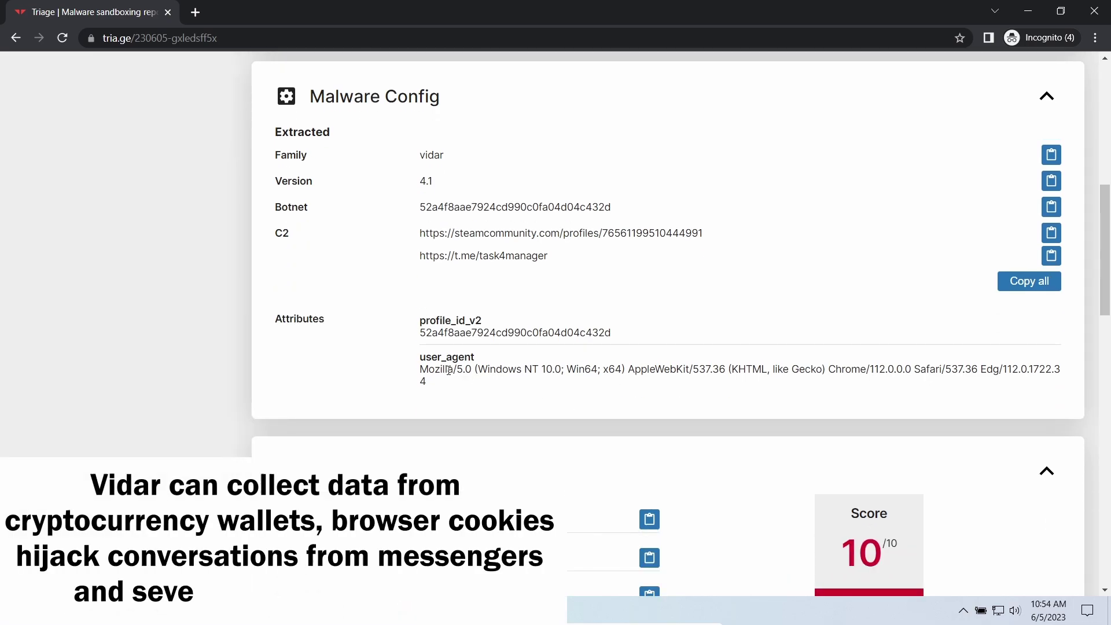
{"action": "scroll", "coordinate": [583, 410], "scroll_direction": "down", "scroll_amount": 3}
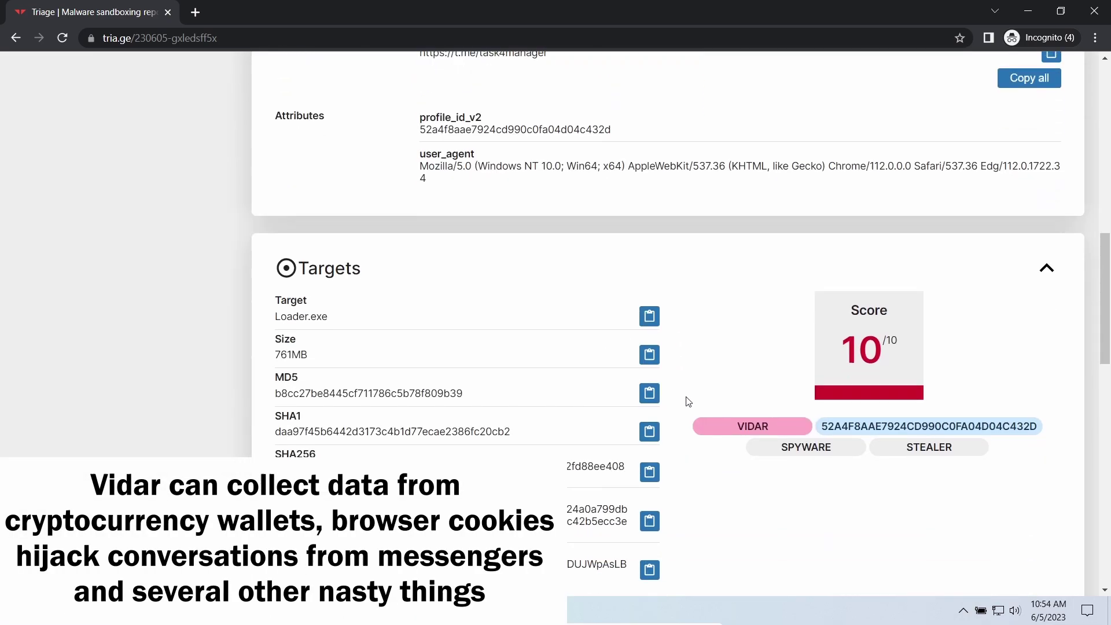
{"action": "scroll", "coordinate": [688, 399], "scroll_direction": "down", "scroll_amount": 3}
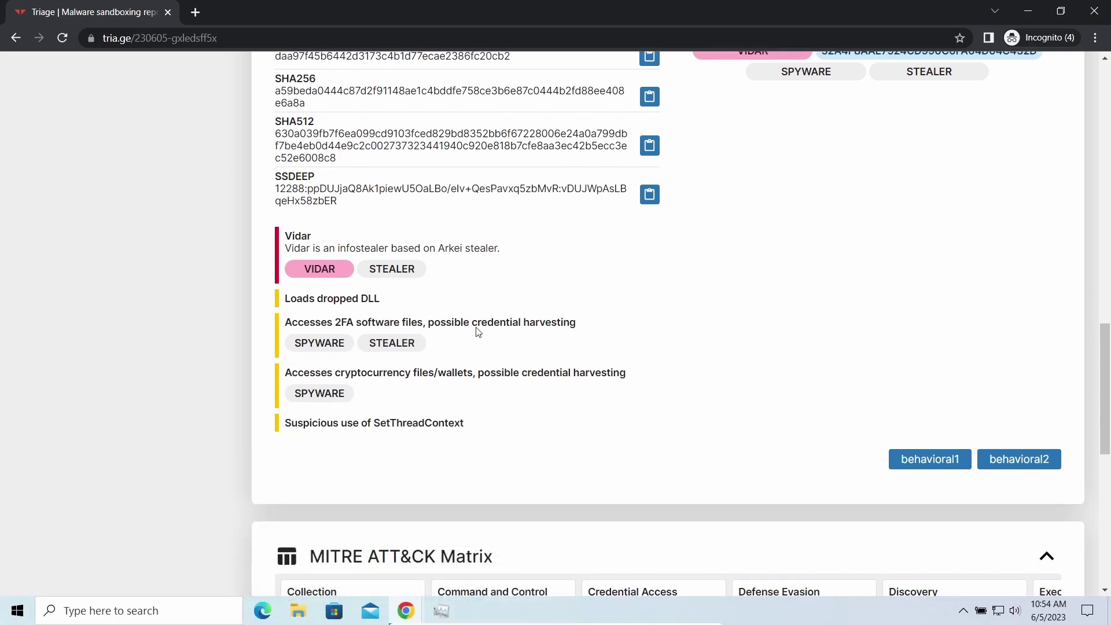
{"action": "scroll", "coordinate": [491, 410], "scroll_direction": "down", "scroll_amount": 3}
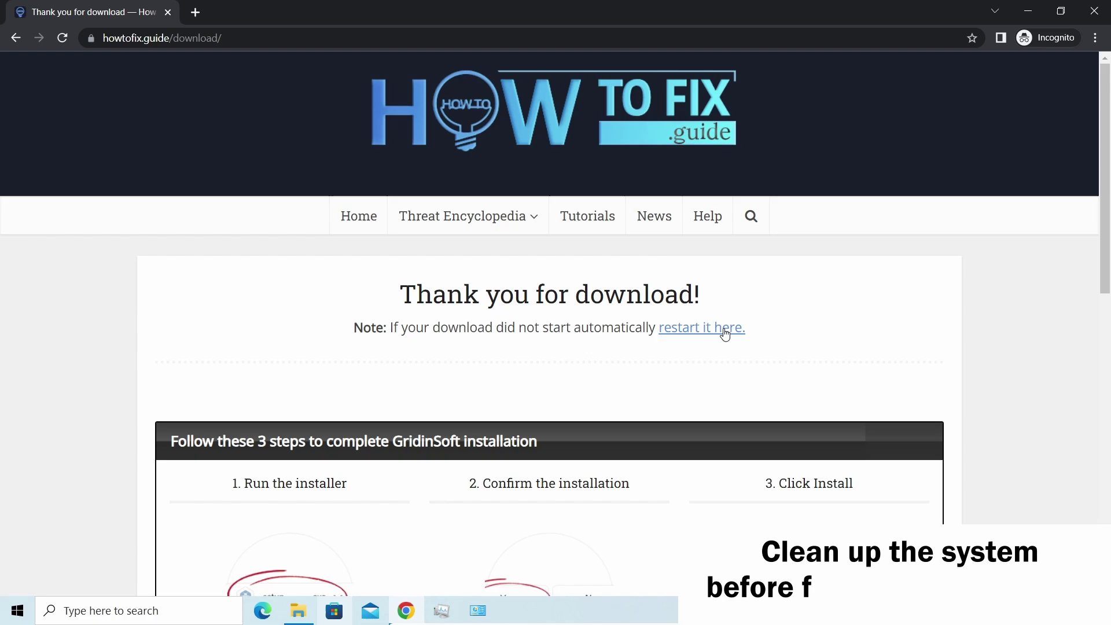
Step: Restart the GridinSoft download, keep setup-gridinsoft-fix.exe despite the warning, and launch it
{"action": "left_click", "coordinate": [720, 335]}
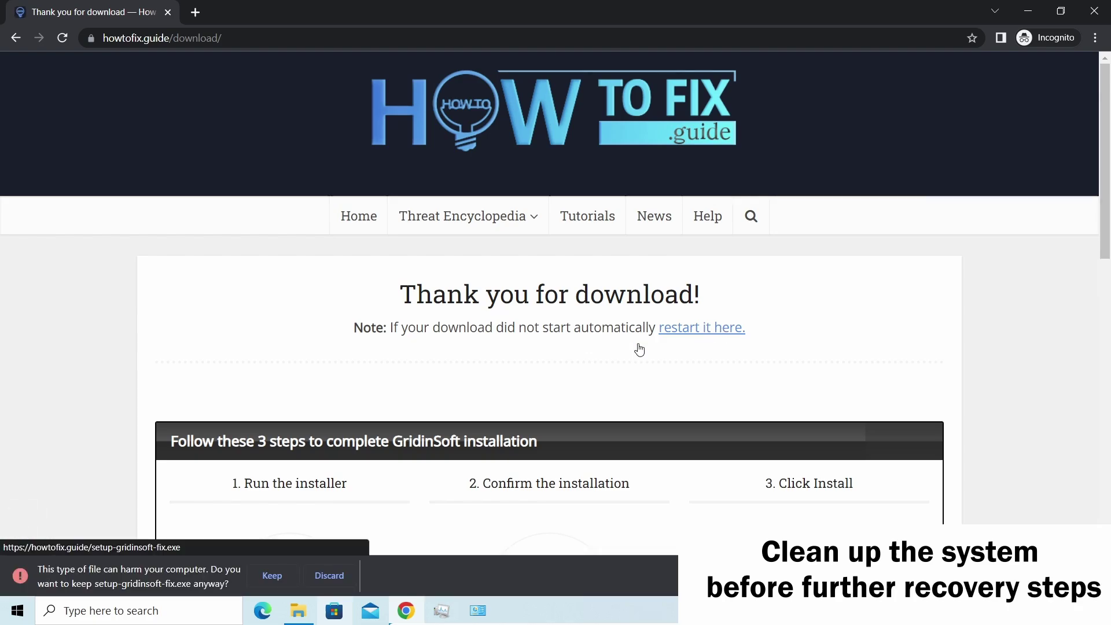
{"action": "left_click", "coordinate": [273, 575]}
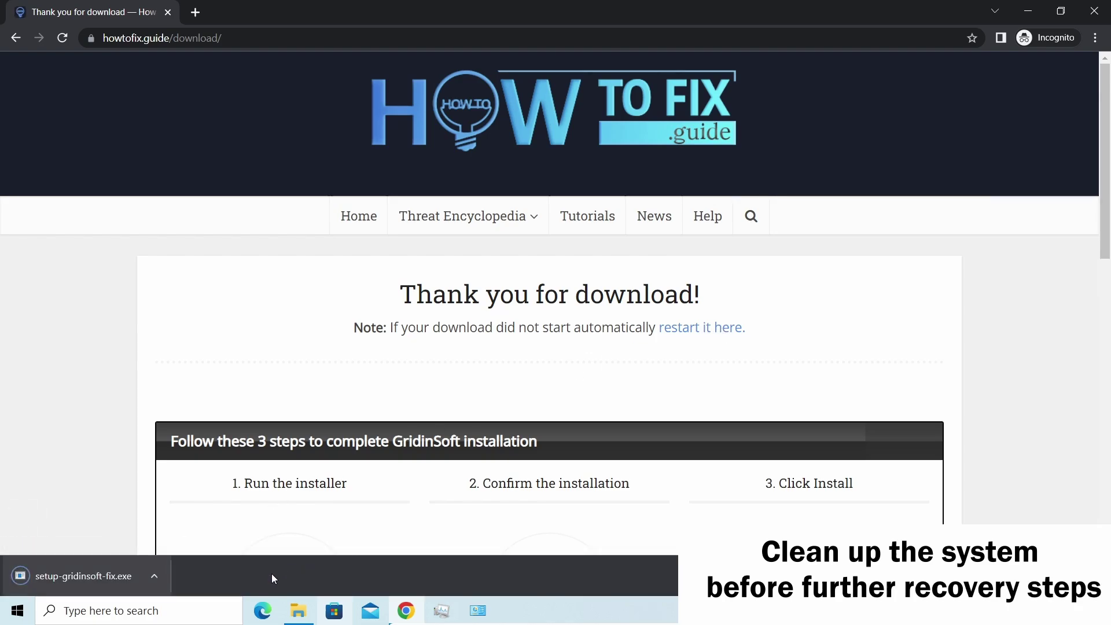
{"action": "left_click", "coordinate": [93, 572]}
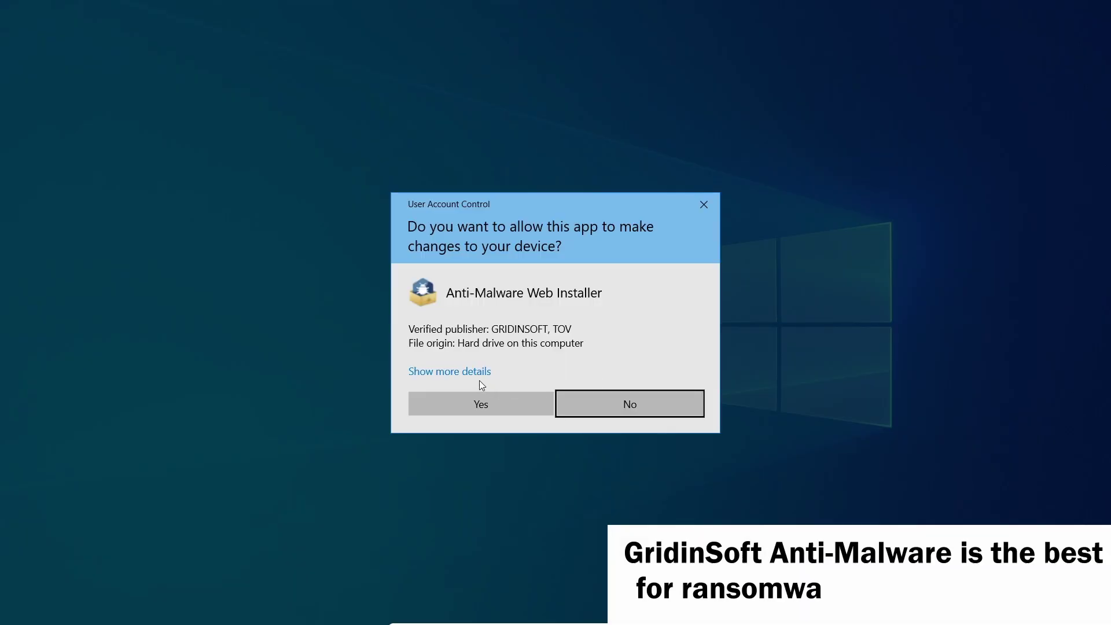
Step: Approve the User Account Control prompt and start the Anti-Malware INSTALL
{"action": "left_click", "coordinate": [479, 402]}
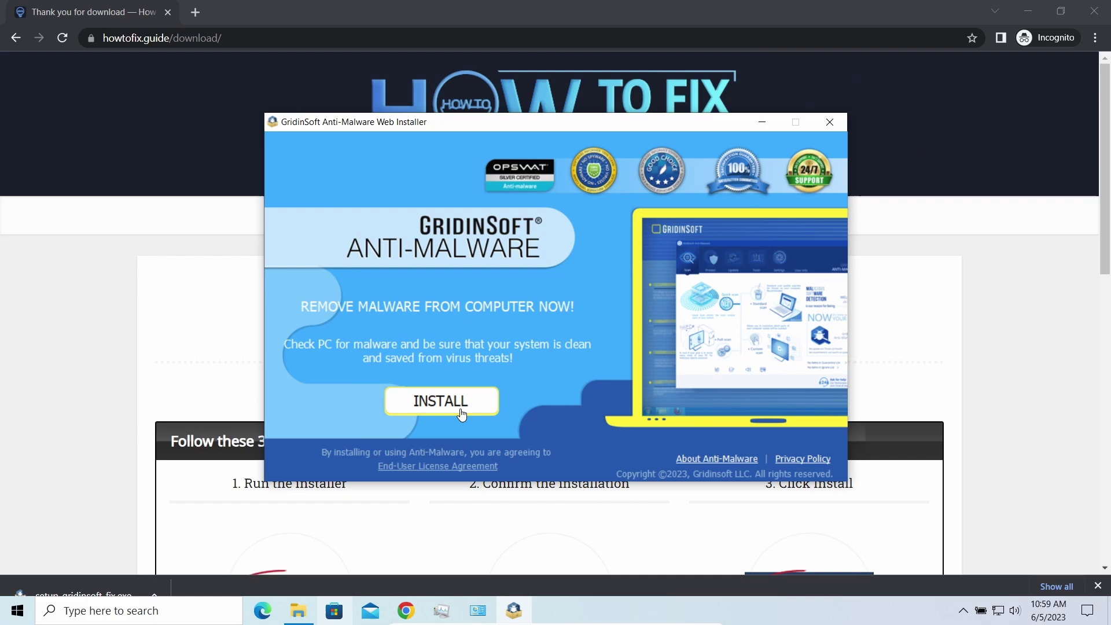
{"action": "left_click", "coordinate": [460, 402]}
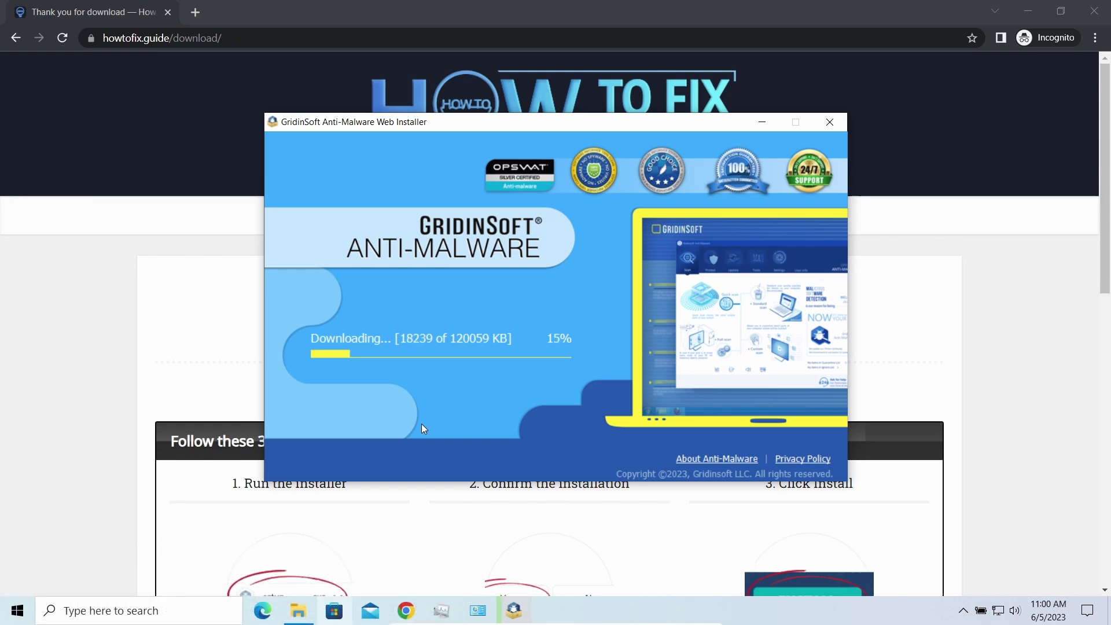
Step: Rename removal.mov.neon to removal.mov, confirm the extension change, and minimize the utils folder
{"action": "left_click", "coordinate": [298, 611]}
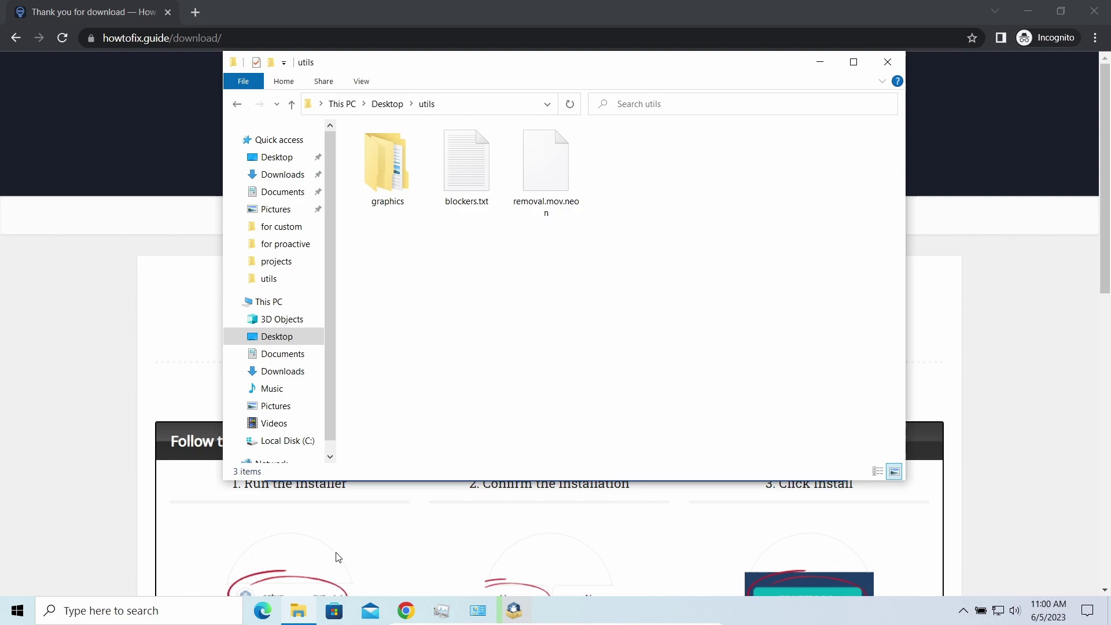
{"action": "left_click", "coordinate": [541, 173]}
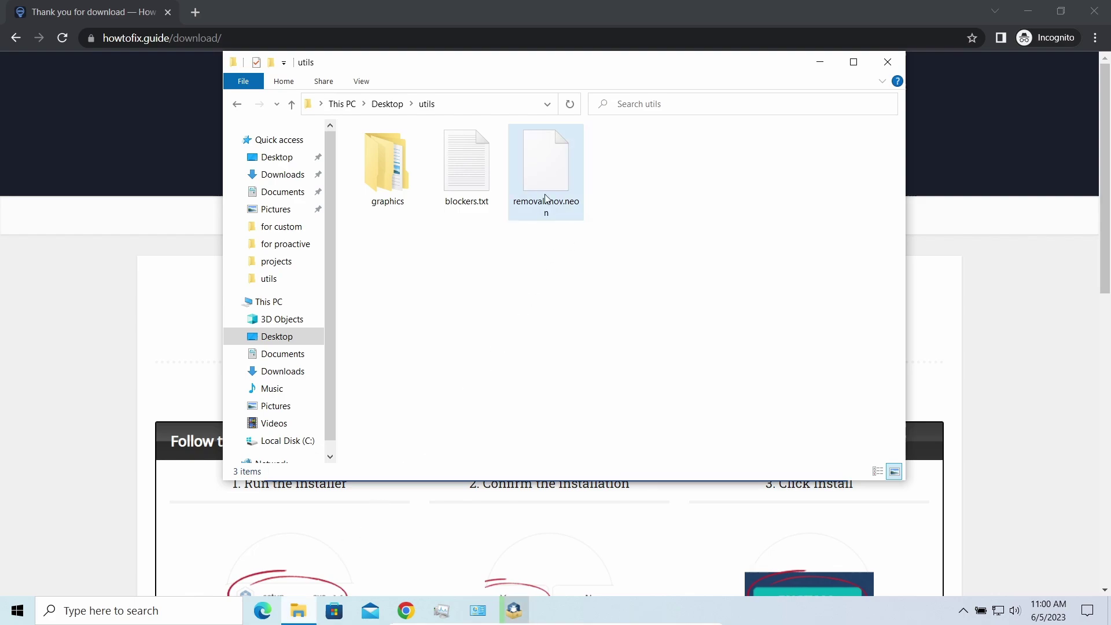
{"action": "left_click", "coordinate": [577, 214]}
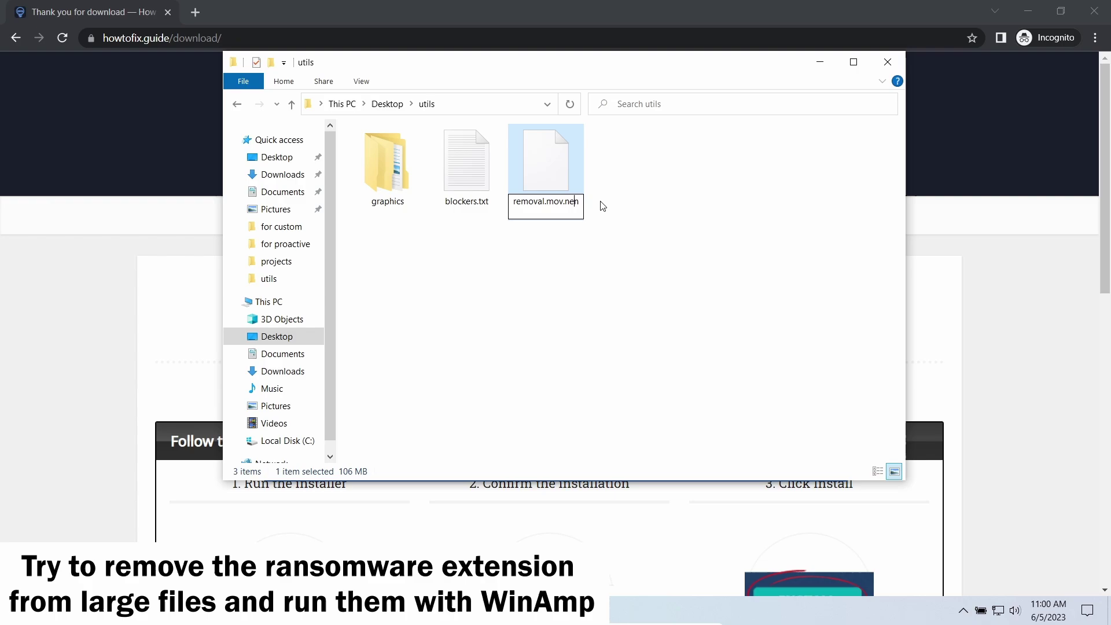
{"action": "key", "text": "BackSpace"}
{"action": "key", "text": "BackSpace"}
{"action": "key", "text": "BackSpace"}
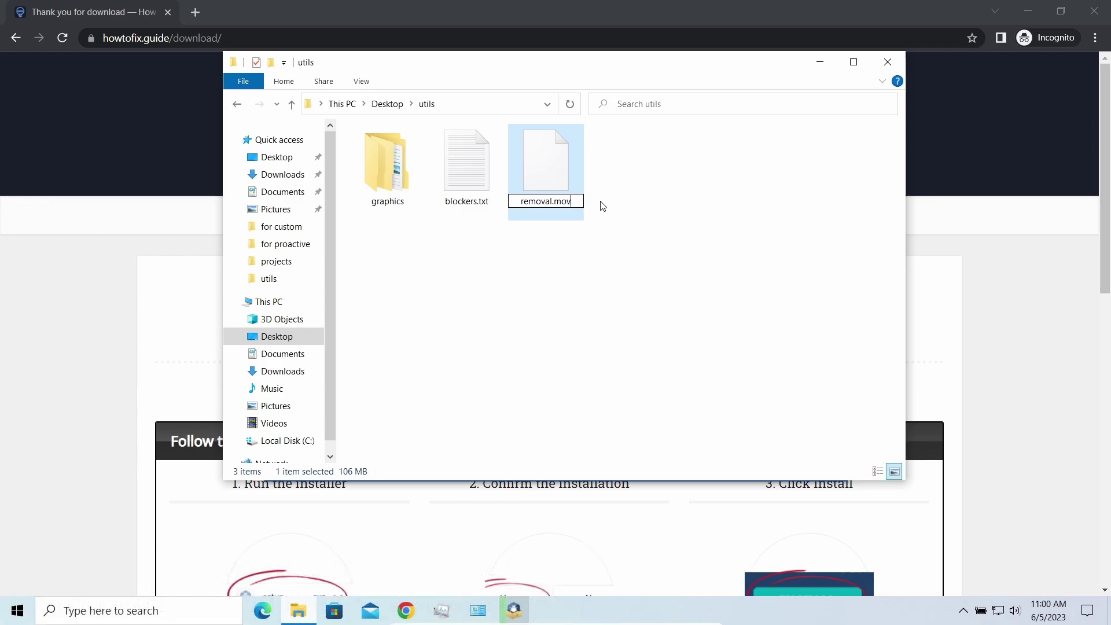
{"action": "key", "text": "Return"}
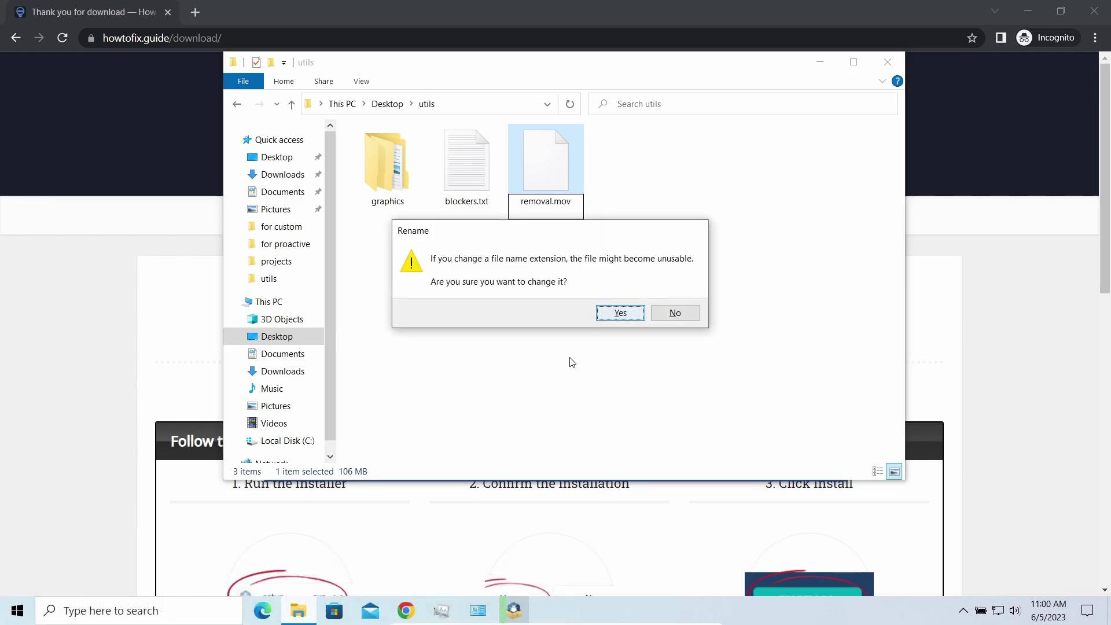
{"action": "key", "text": "Return"}
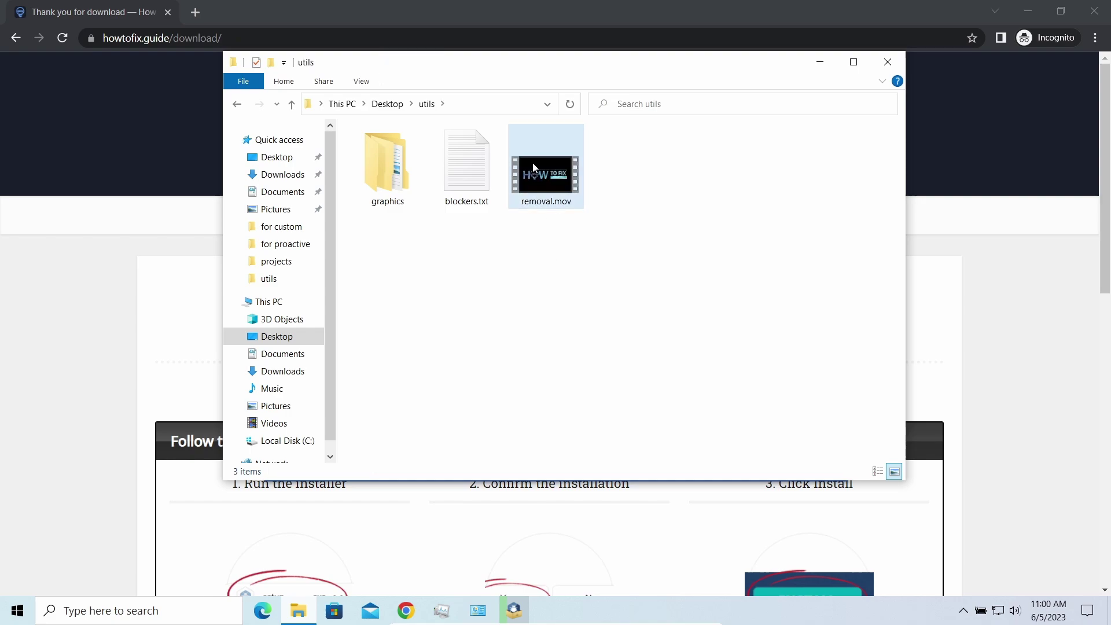
{"action": "left_click", "coordinate": [666, 243]}
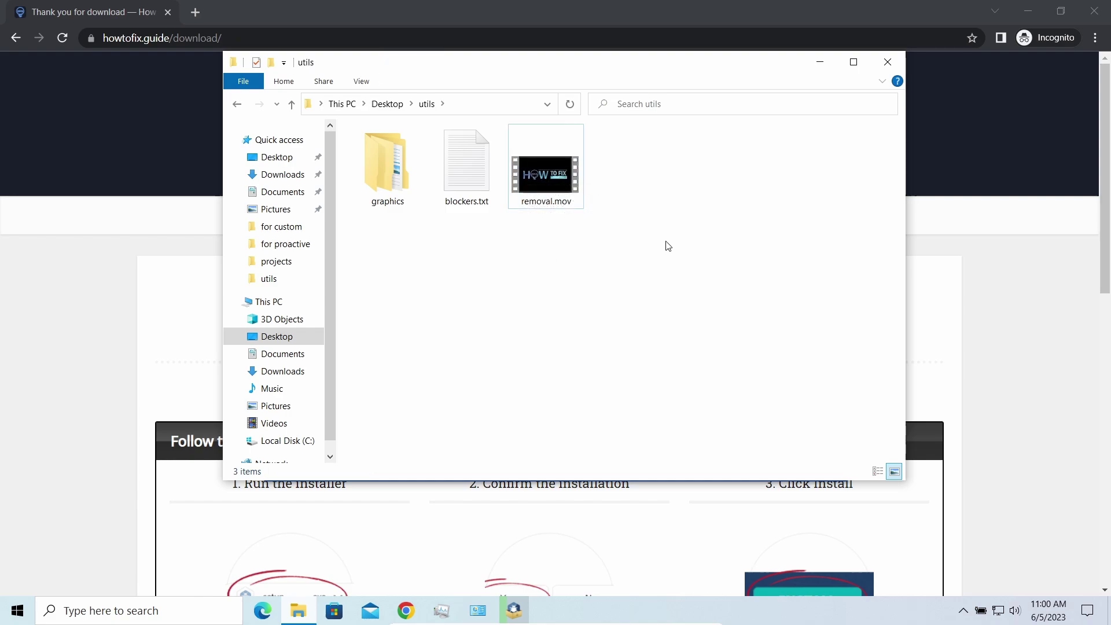
{"action": "left_click", "coordinate": [820, 65]}
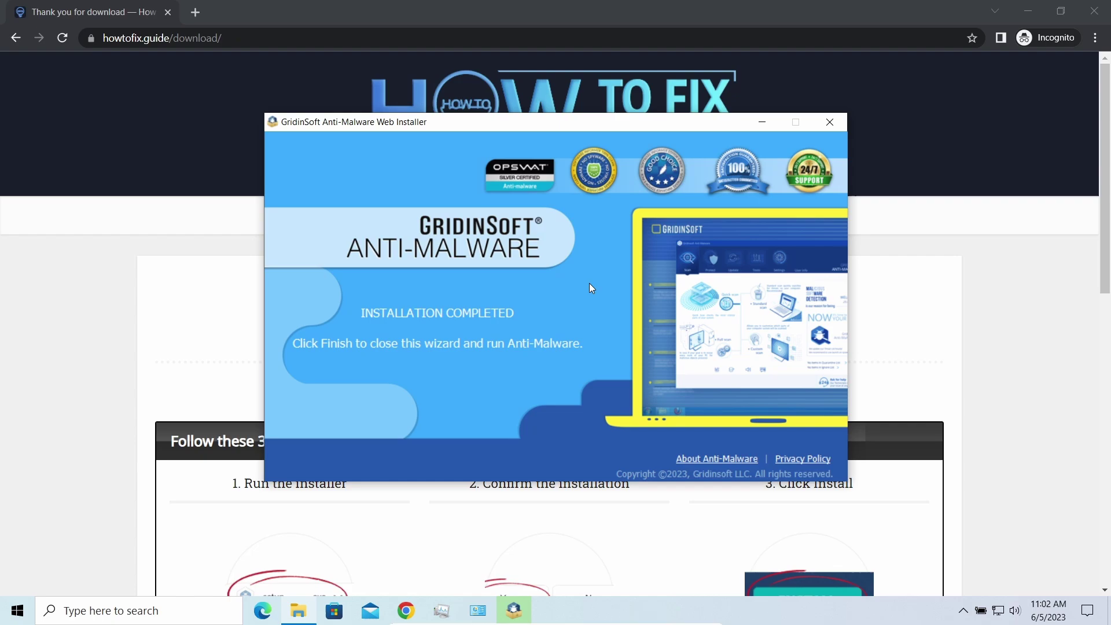
Step: Finish the web installer wizard to launch GridinSoft Anti-Malware 4.2.79
{"action": "left_click", "coordinate": [465, 417]}
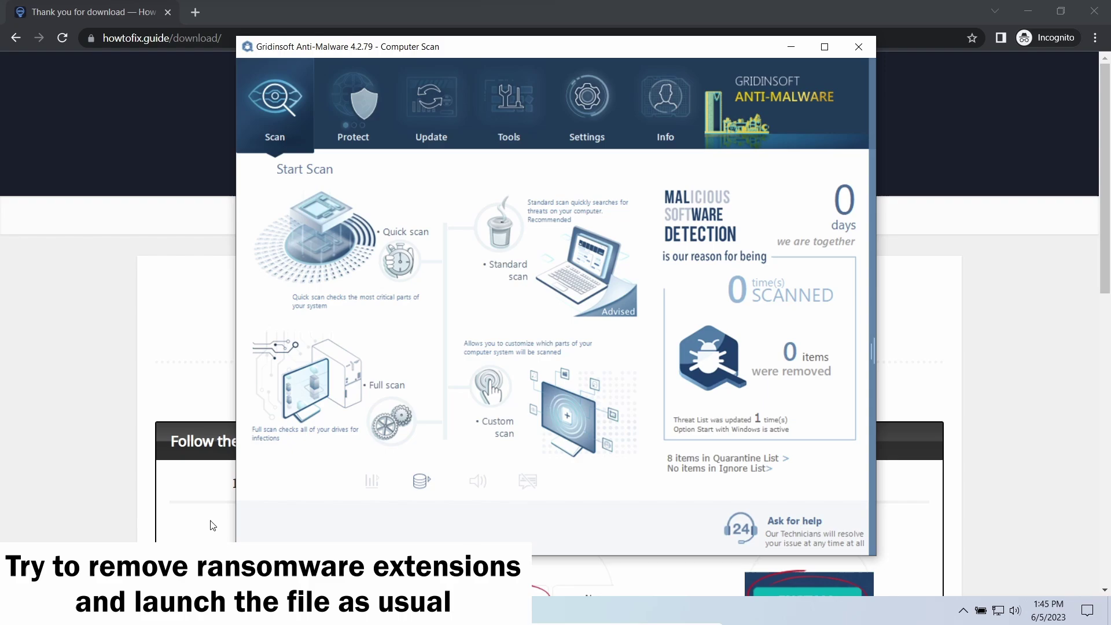
Step: Start a full scan of all drives in GridinSoft Anti-Malware
{"action": "left_click", "coordinate": [323, 386]}
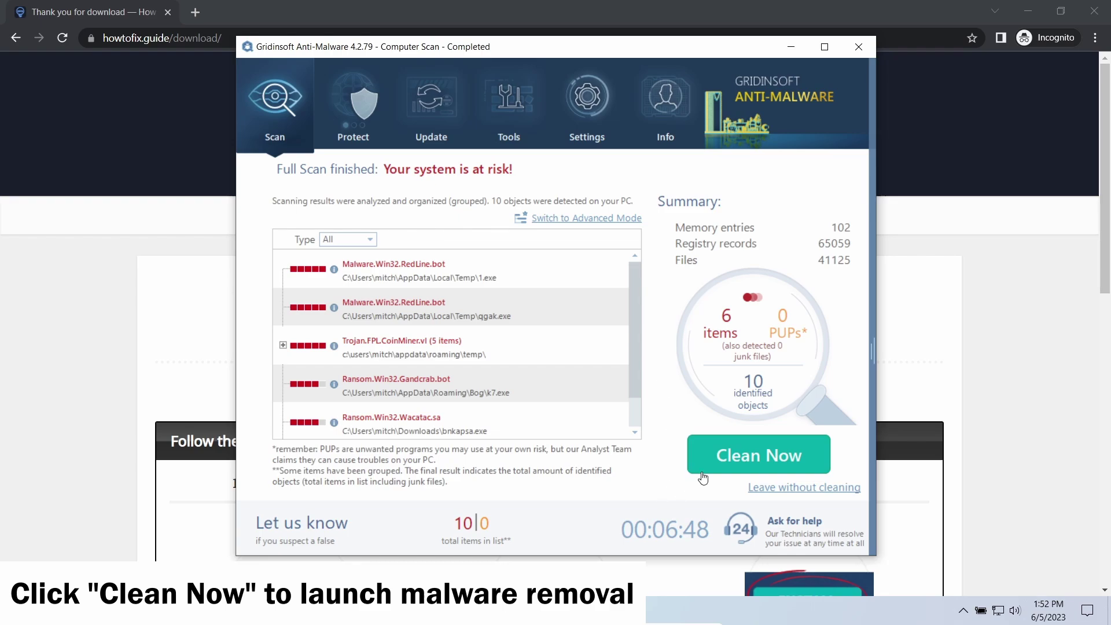
Step: Clean all 10 detected threats, then dismiss the removal summary and report
{"action": "left_click", "coordinate": [730, 458]}
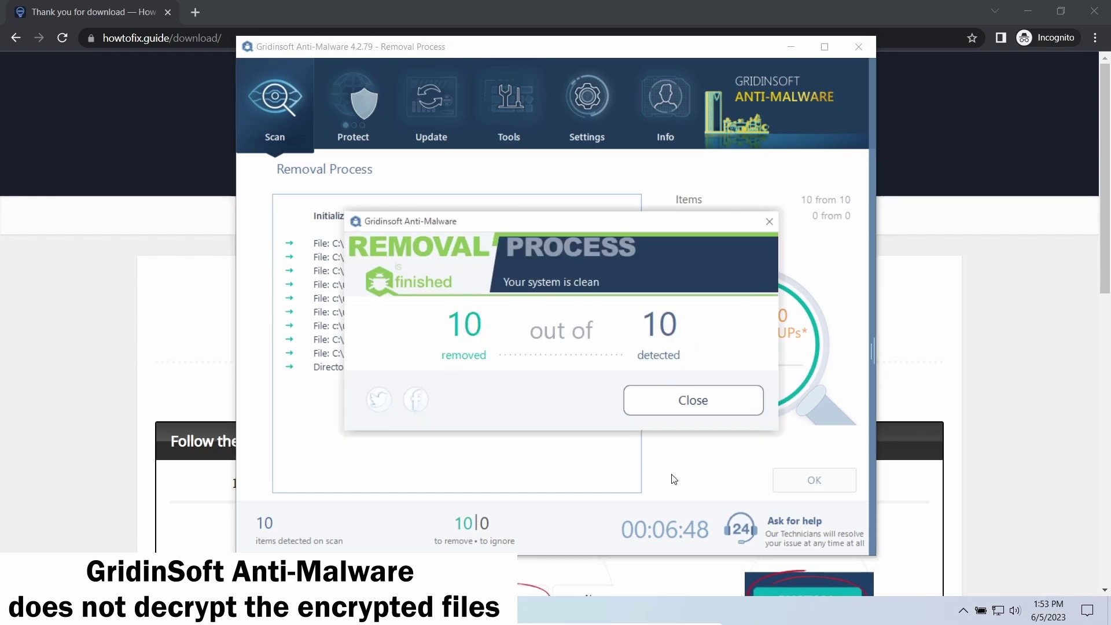
{"action": "left_click", "coordinate": [701, 405]}
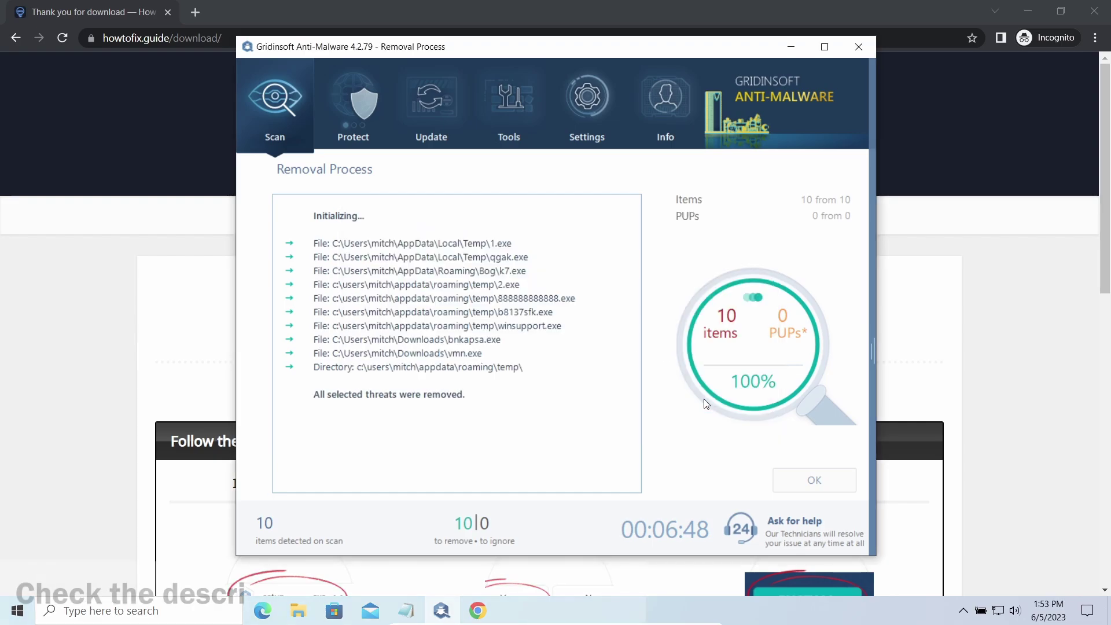
{"action": "left_click", "coordinate": [797, 478]}
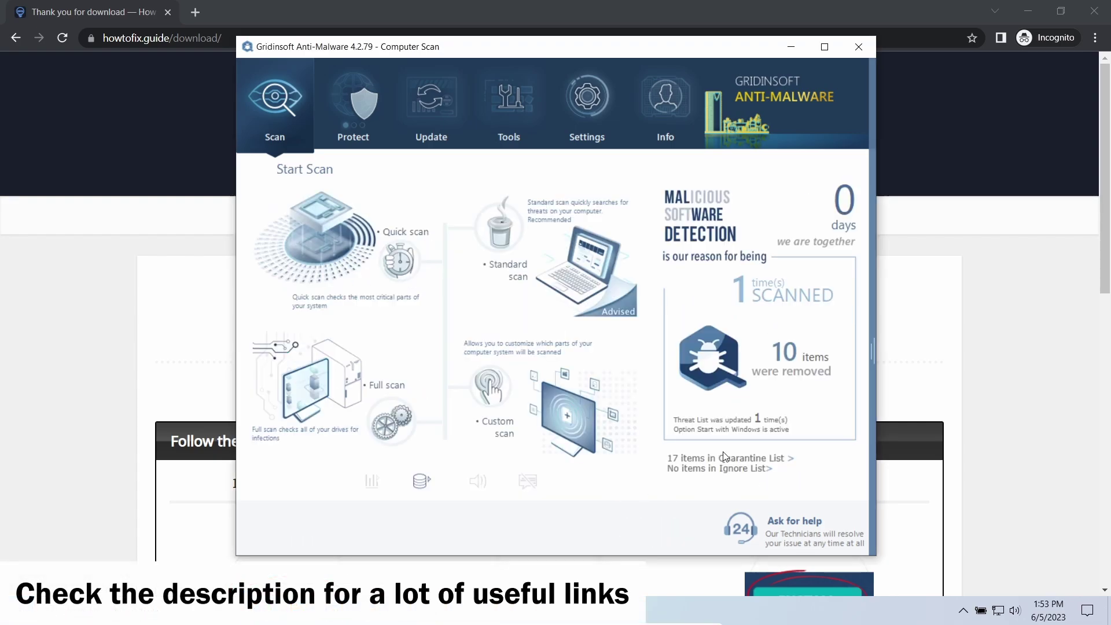